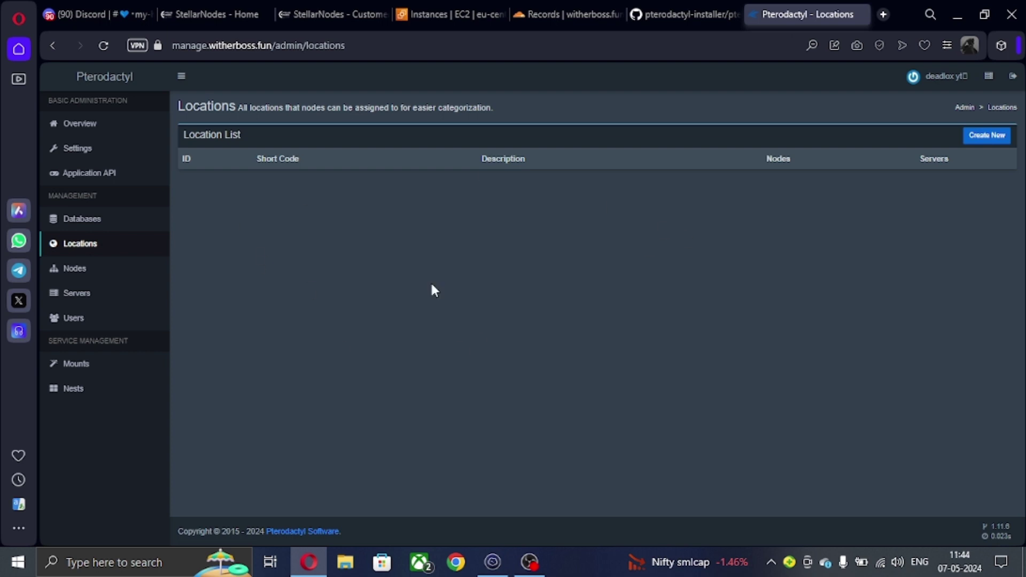
Step: Open the empty Nodes list in the Pterodactyl admin area
{"action": "left_click", "coordinate": [75, 268]}
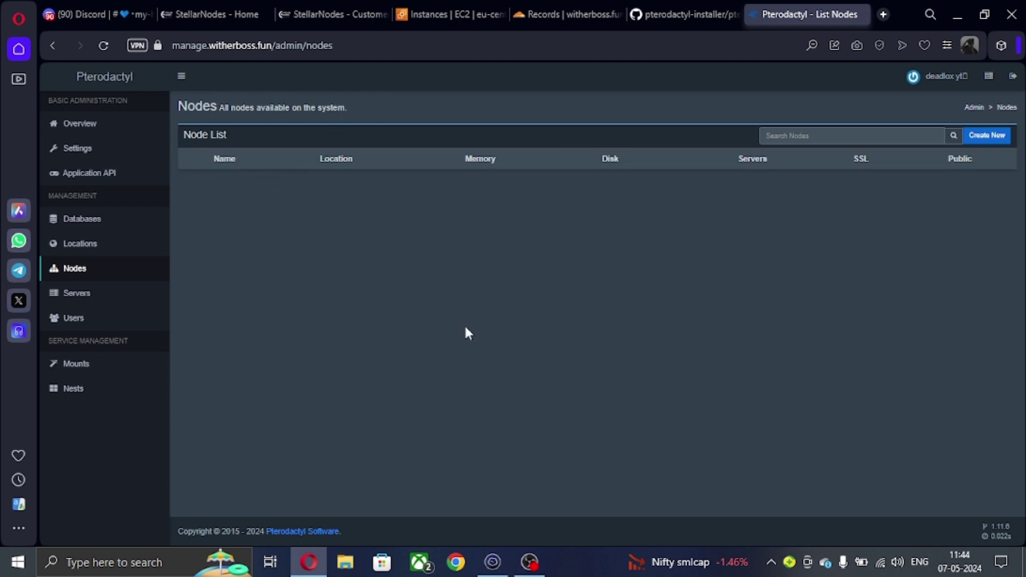
Step: Browse the Discord rewards, my-hosting and StellarNodes announcement channels, then reach the StellarNodes home page
{"action": "left_click", "coordinate": [96, 14]}
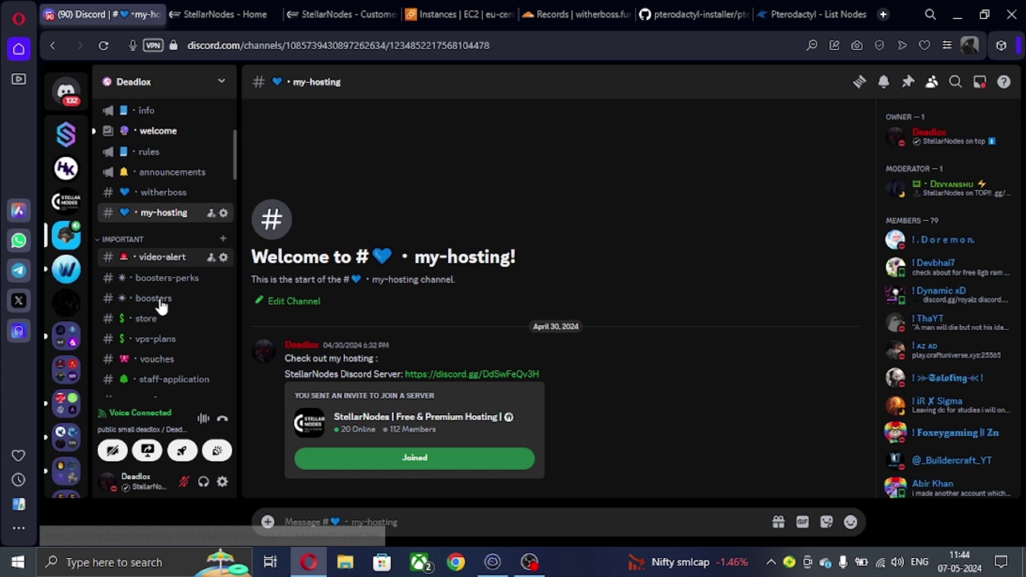
{"action": "scroll", "coordinate": [231, 187], "scroll_direction": "down", "scroll_amount": 3}
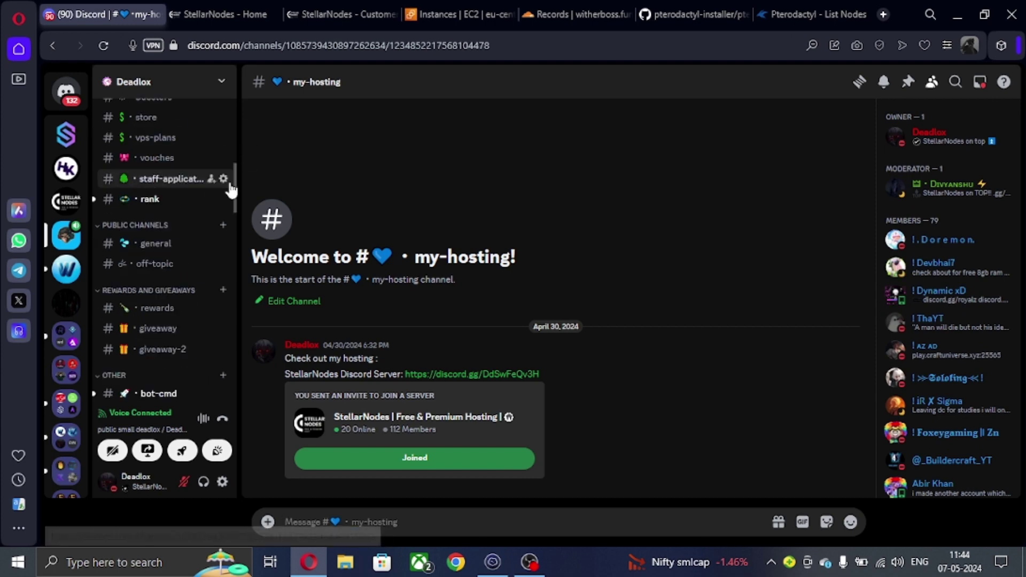
{"action": "left_click", "coordinate": [152, 308]}
{"action": "scroll", "coordinate": [232, 201], "scroll_direction": "up", "scroll_amount": 5}
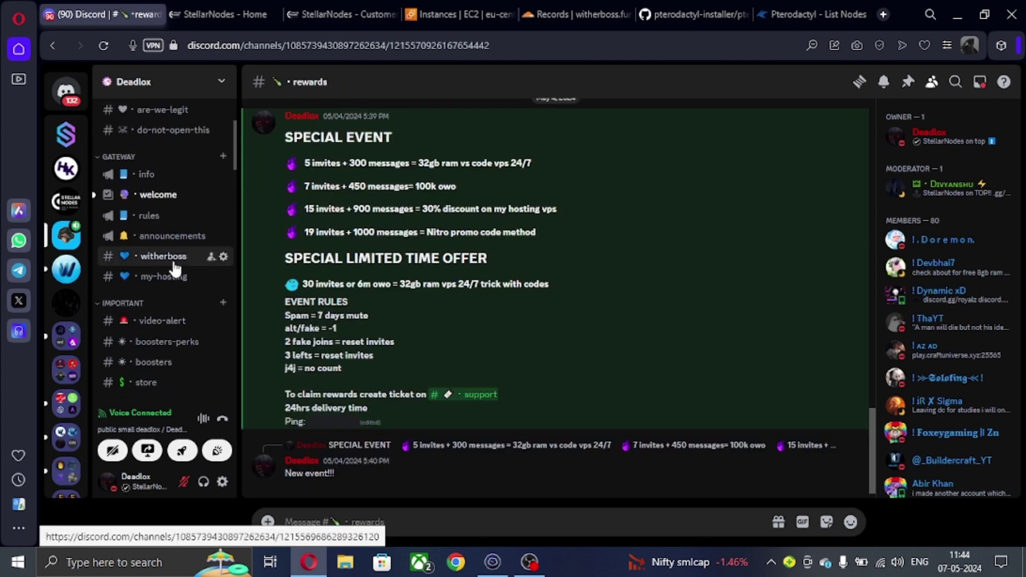
{"action": "left_click", "coordinate": [164, 276]}
{"action": "left_click", "coordinate": [67, 201]}
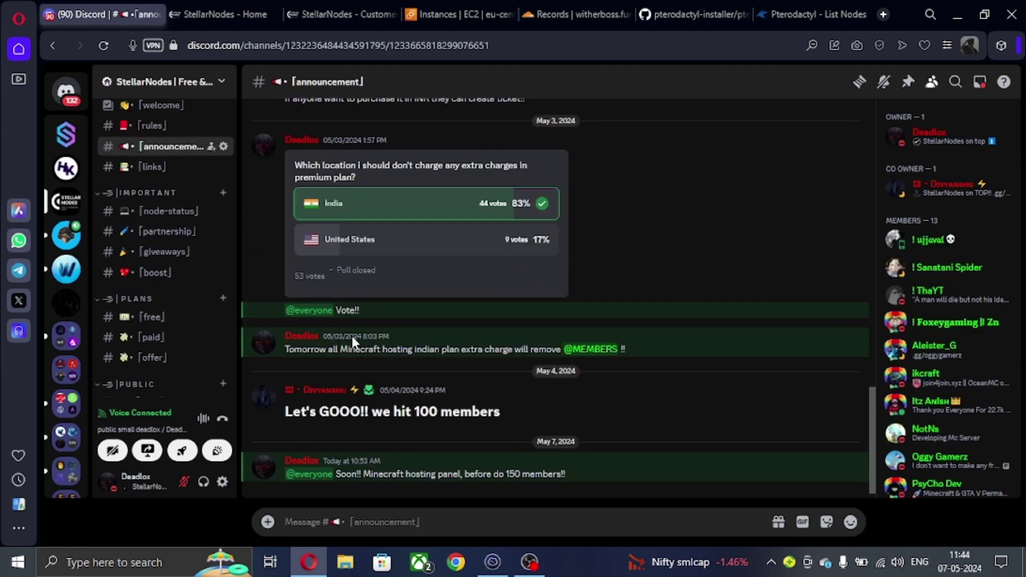
{"action": "left_click", "coordinate": [213, 14]}
Step: Look over the hosting category cards and open the 2024 Sale category
{"action": "left_click_drag", "start_coordinate": [482, 273], "coordinate": [417, 353]}
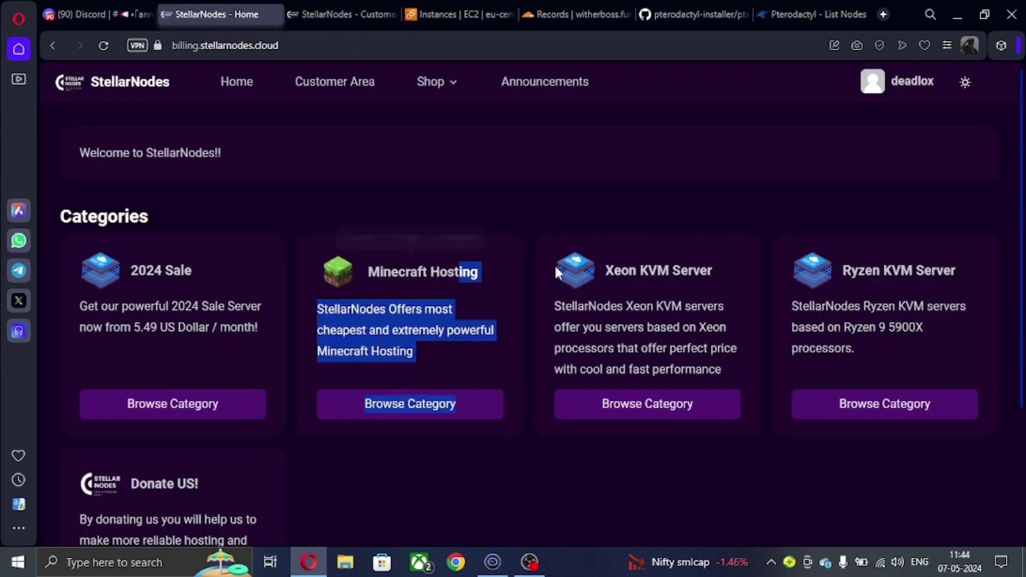
{"action": "left_click_drag", "start_coordinate": [626, 271], "coordinate": [735, 278]}
{"action": "left_click_drag", "start_coordinate": [874, 269], "coordinate": [921, 273]}
{"action": "left_click", "coordinate": [216, 513]}
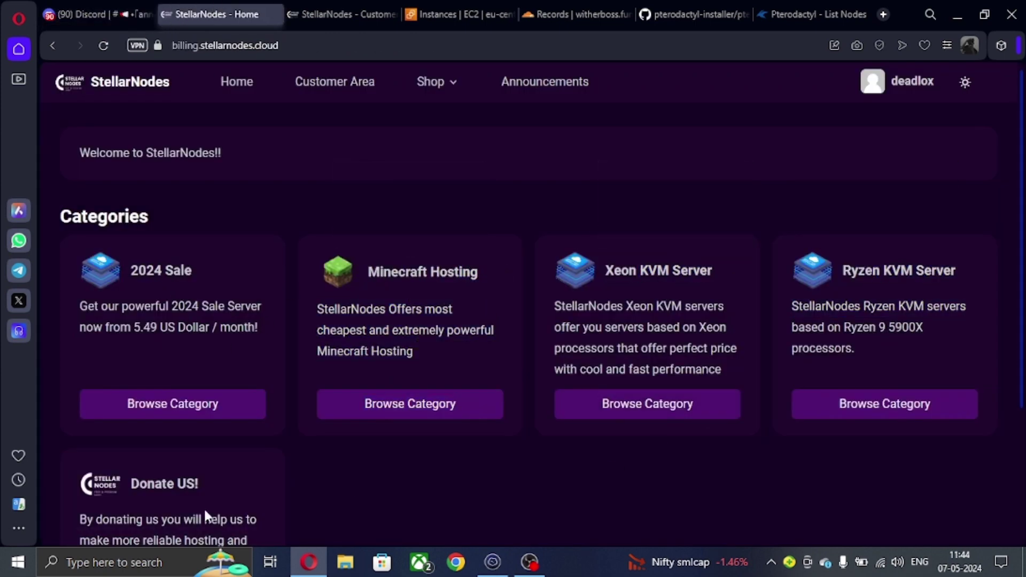
{"action": "left_click", "coordinate": [232, 398]}
{"action": "scroll", "coordinate": [380, 449], "scroll_direction": "down", "scroll_amount": 1}
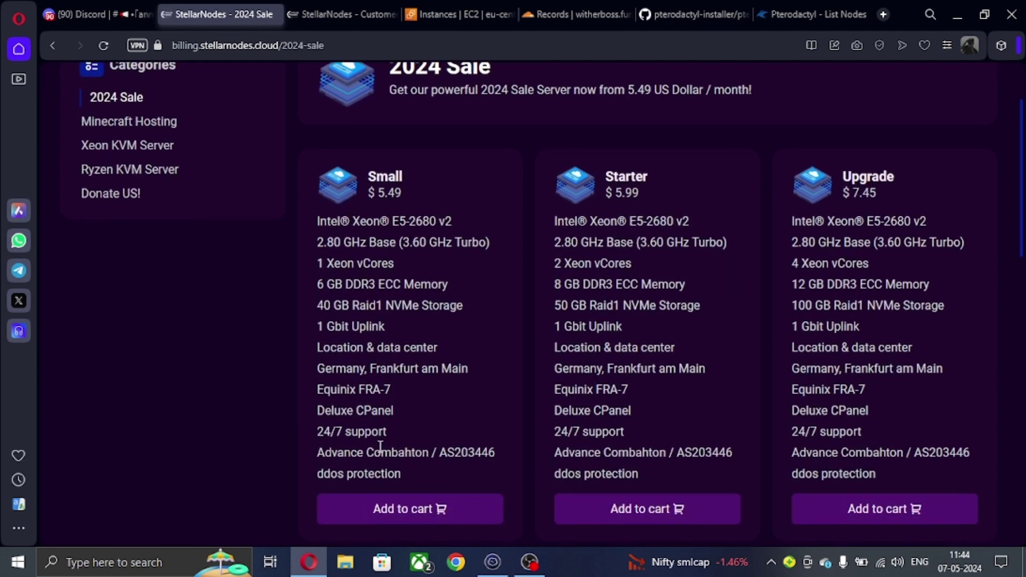
Step: Cart the Small plan with a domain and hostname filled in, and proceed to checkout
{"action": "left_click_drag", "start_coordinate": [317, 293], "coordinate": [409, 284]}
{"action": "left_click_drag", "start_coordinate": [336, 189], "coordinate": [449, 240]}
{"action": "left_click_drag", "start_coordinate": [439, 347], "coordinate": [438, 369]}
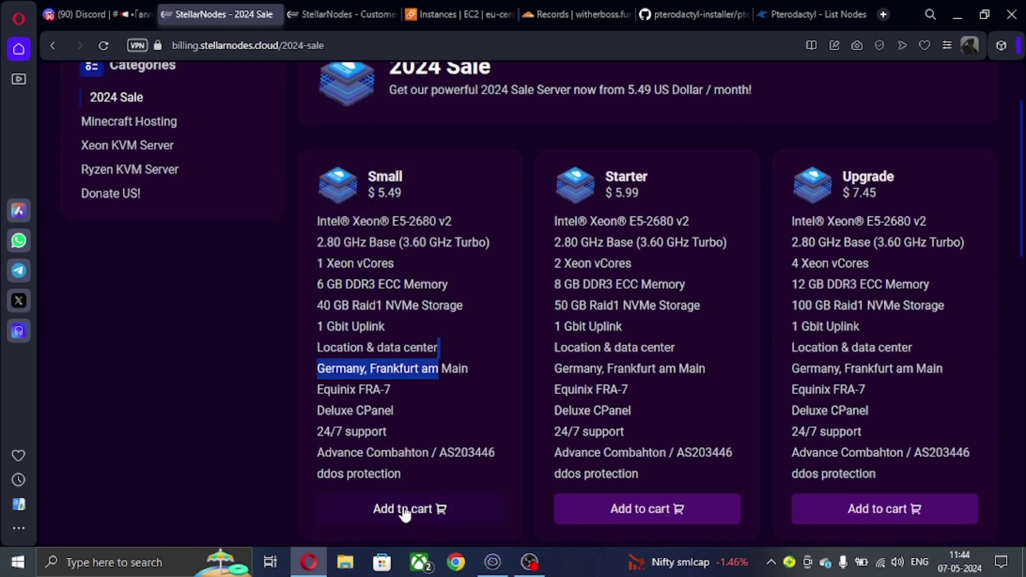
{"action": "scroll", "coordinate": [522, 439], "scroll_direction": "down", "scroll_amount": 3}
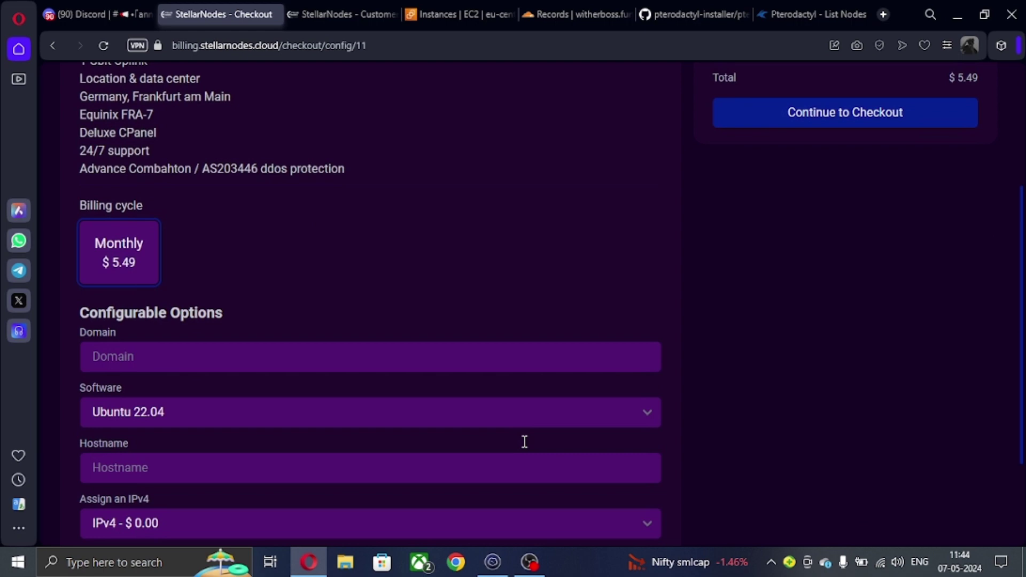
{"action": "left_click", "coordinate": [497, 348]}
{"action": "left_click", "coordinate": [184, 384]}
{"action": "left_click", "coordinate": [242, 458]}
{"action": "type", "text": "djn"}
{"action": "left_click", "coordinate": [217, 489]}
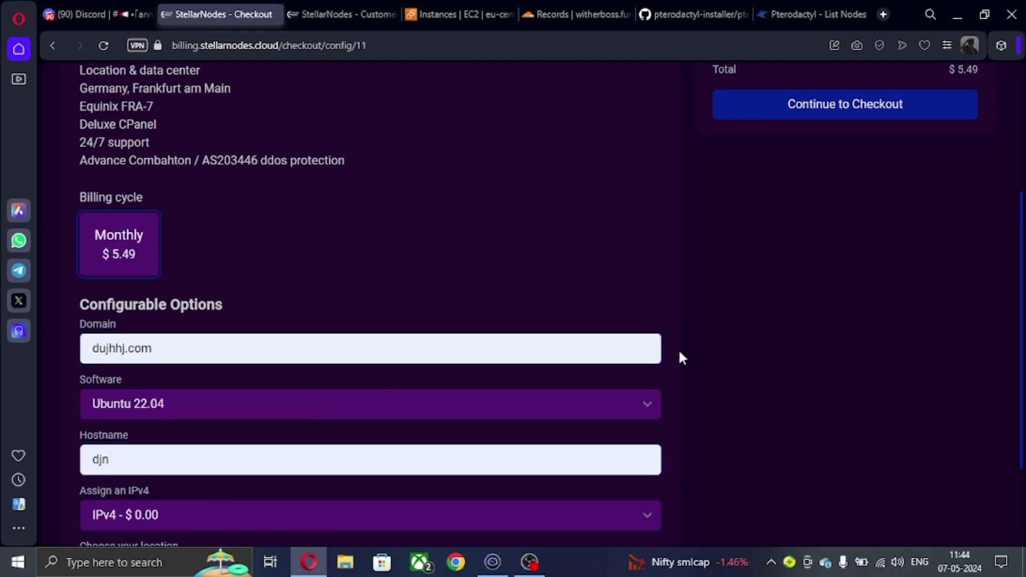
{"action": "scroll", "coordinate": [678, 348], "scroll_direction": "up", "scroll_amount": 5}
{"action": "left_click", "coordinate": [818, 322]}
Step: Apply coupon DEADLOX24 and review the $4.94 discounted price and payment methods
{"action": "left_click", "coordinate": [811, 158]}
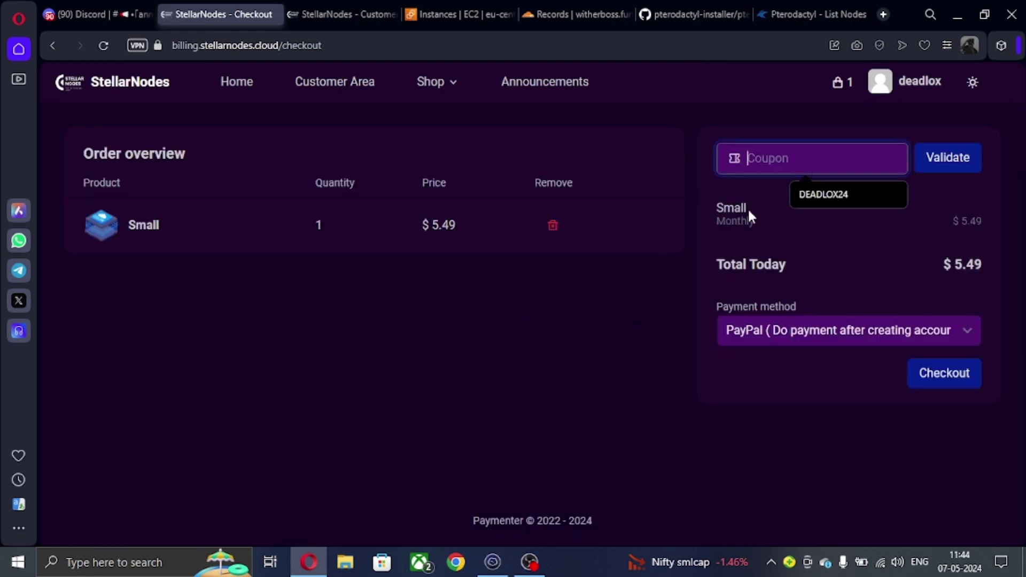
{"action": "left_click", "coordinate": [802, 194]}
{"action": "left_click", "coordinate": [954, 160]}
{"action": "left_click_drag", "start_coordinate": [293, 224], "coordinate": [458, 224]}
{"action": "left_click", "coordinate": [628, 241]}
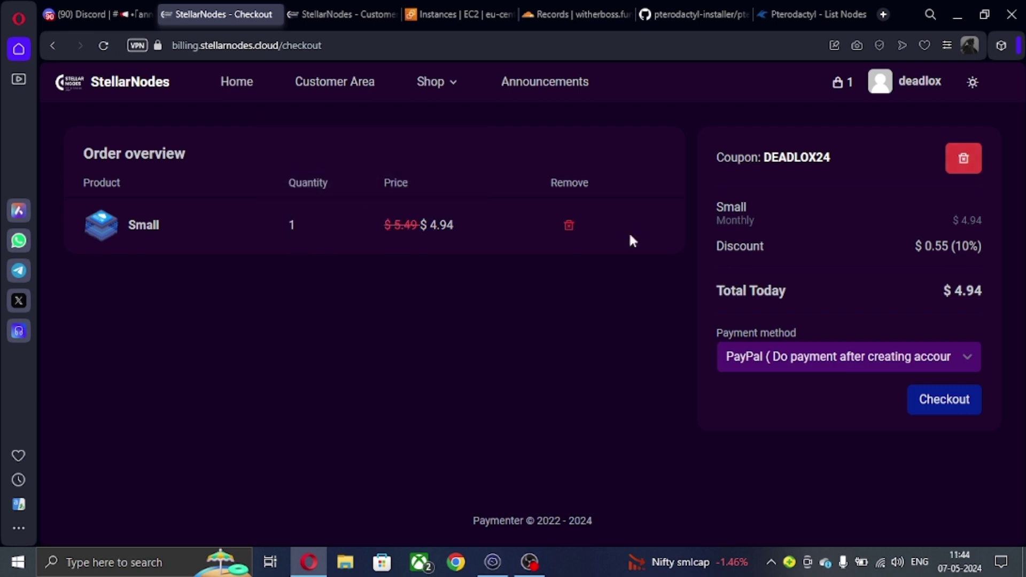
{"action": "left_click_drag", "start_coordinate": [913, 246], "coordinate": [970, 246]}
{"action": "left_click", "coordinate": [848, 356]}
{"action": "left_click", "coordinate": [826, 379]}
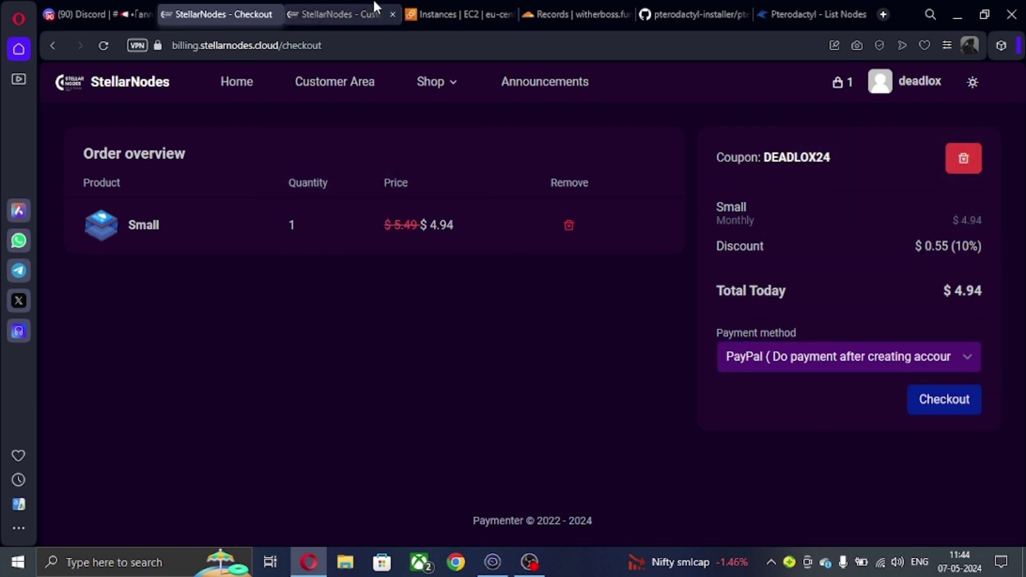
{"action": "left_click", "coordinate": [341, 14]}
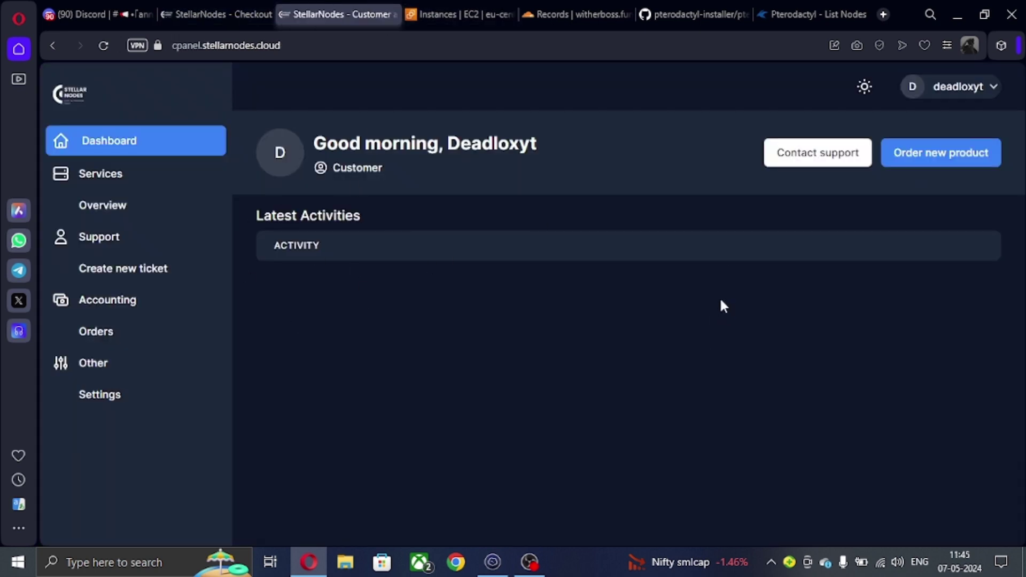
Step: Create the location IN in Pterodactyl and check the Nodes list
{"action": "left_click", "coordinate": [812, 14]}
{"action": "left_click", "coordinate": [79, 242]}
{"action": "left_click", "coordinate": [986, 135]}
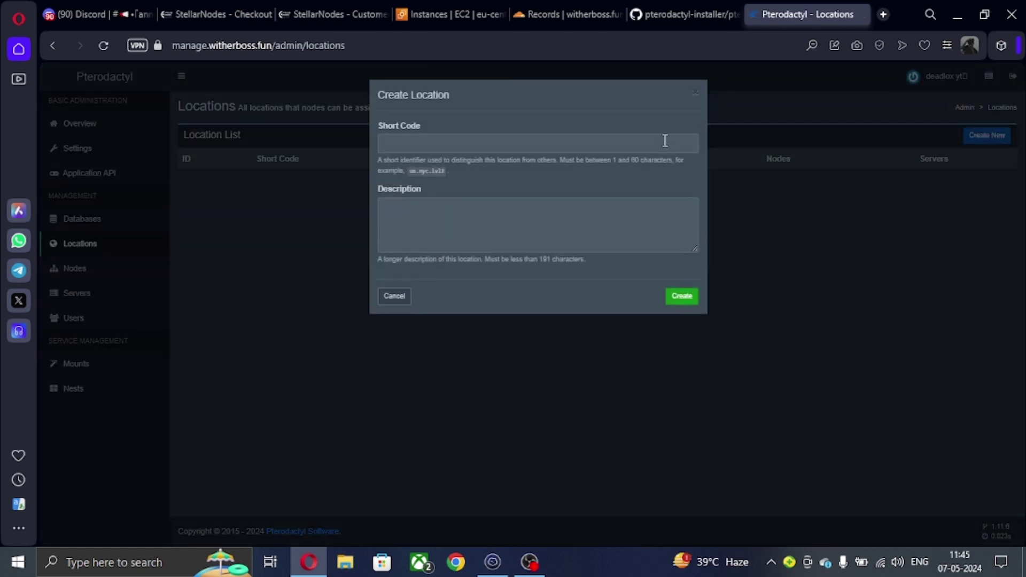
{"action": "left_click", "coordinate": [619, 144]}
{"action": "type", "text": "IN"}
{"action": "key", "text": "Return"}
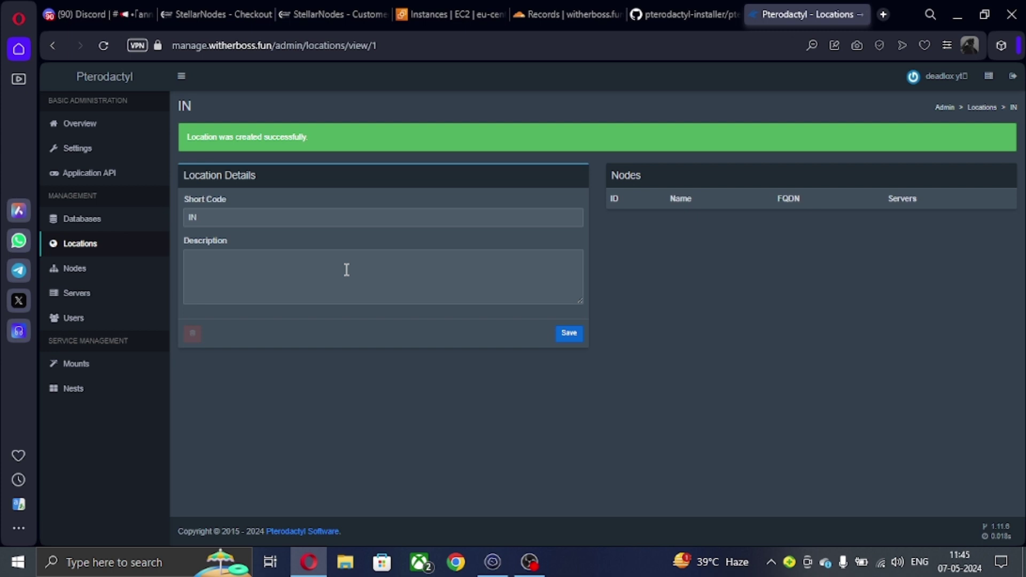
{"action": "left_click", "coordinate": [74, 268]}
{"action": "left_click", "coordinate": [445, 14]}
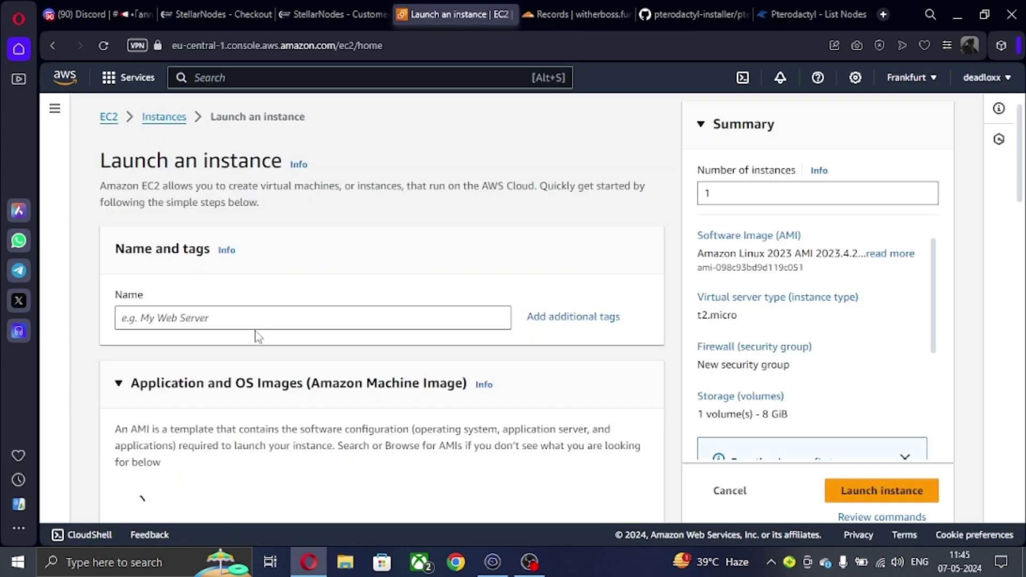
Step: Name the new instance node and browse the AWS Marketplace images
{"action": "left_click", "coordinate": [257, 317]}
{"action": "type", "text": "node"}
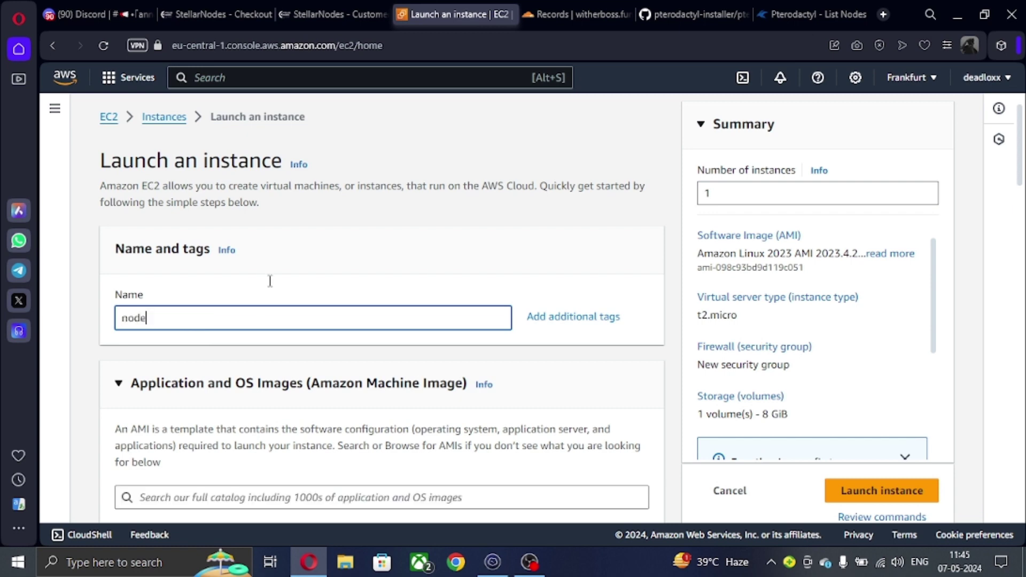
{"action": "left_click", "coordinate": [275, 275]}
{"action": "scroll", "coordinate": [275, 275], "scroll_direction": "down", "scroll_amount": 5}
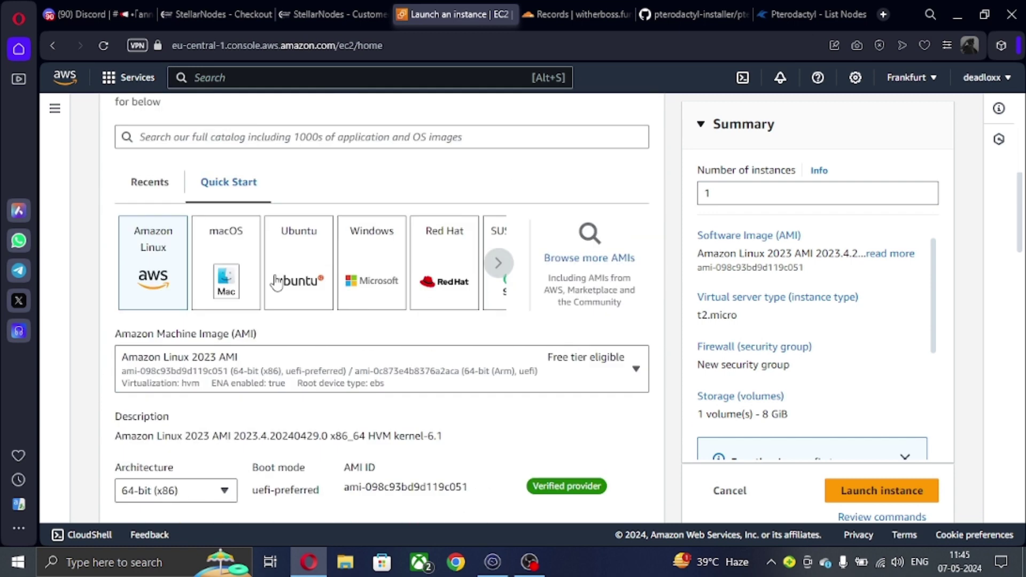
{"action": "left_click", "coordinate": [601, 245]}
{"action": "left_click", "coordinate": [401, 162]}
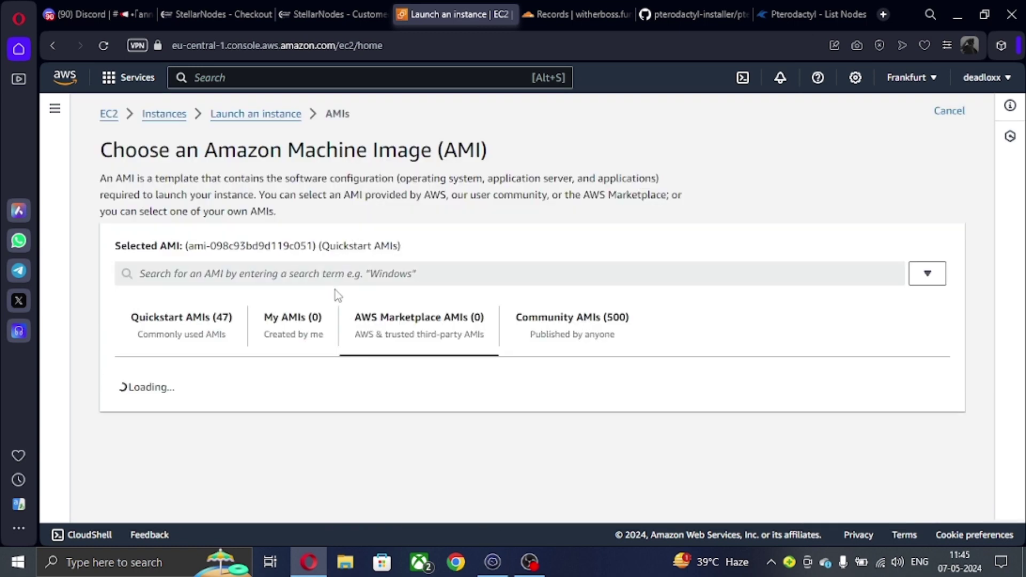
Step: Search pterodactyl and select the 'Game Server with Pterodactyl Panel and Minecraft installed' image
{"action": "left_click", "coordinate": [210, 274]}
{"action": "type", "text": "pterodactyl"}
{"action": "key", "text": "Return"}
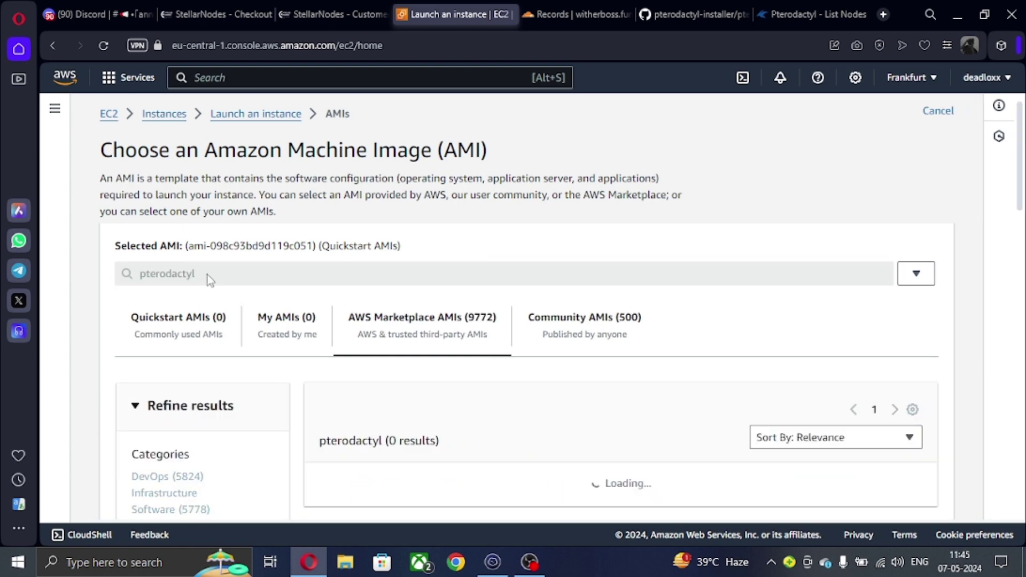
{"action": "scroll", "coordinate": [513, 321], "scroll_direction": "down", "scroll_amount": 5}
{"action": "scroll", "coordinate": [513, 321], "scroll_direction": "up", "scroll_amount": 5}
{"action": "left_click", "coordinate": [810, 490]}
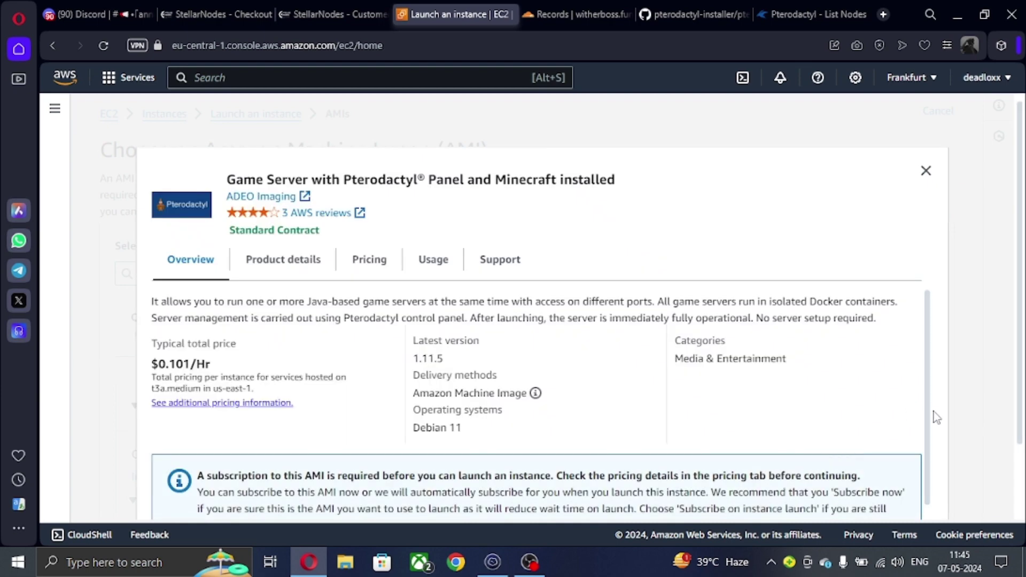
{"action": "scroll", "coordinate": [934, 411], "scroll_direction": "down", "scroll_amount": 5}
{"action": "scroll", "coordinate": [934, 412], "scroll_direction": "down", "scroll_amount": 3}
{"action": "left_click", "coordinate": [880, 484]}
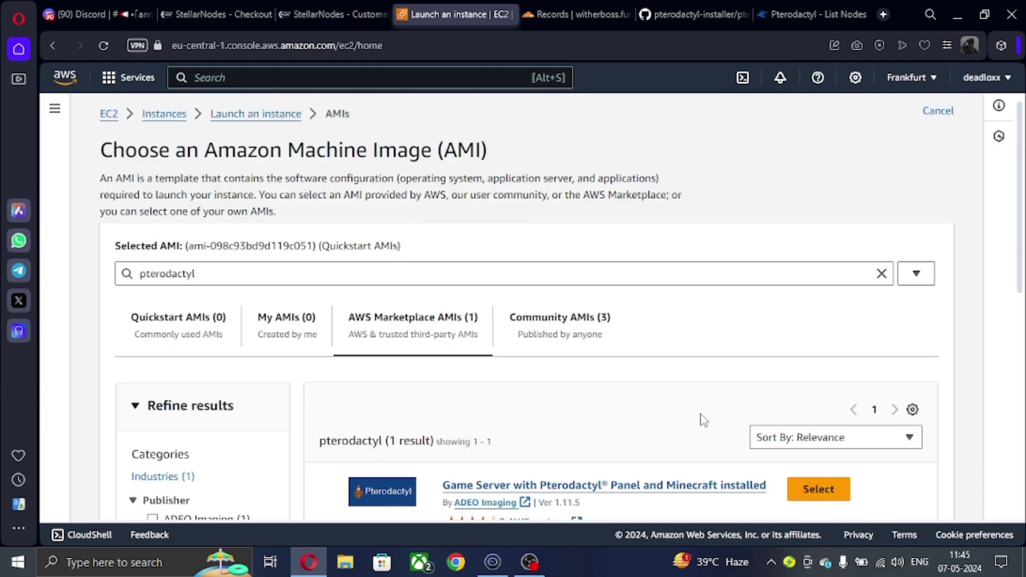
{"action": "key", "text": "Escape"}
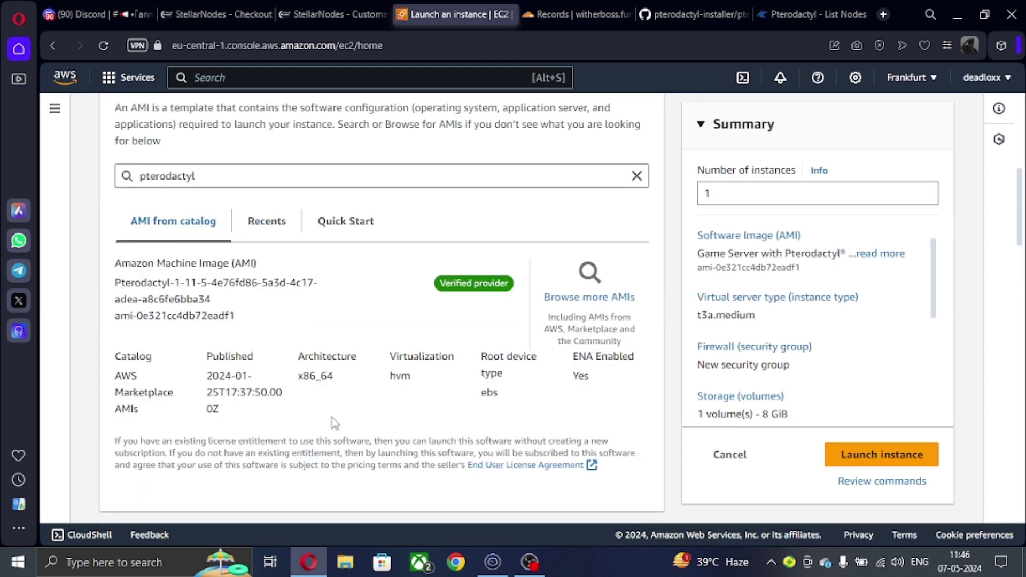
{"action": "scroll", "coordinate": [335, 422], "scroll_direction": "down", "scroll_amount": 3}
{"action": "scroll", "coordinate": [334, 422], "scroll_direction": "down", "scroll_amount": 3}
{"action": "scroll", "coordinate": [334, 422], "scroll_direction": "up", "scroll_amount": 2}
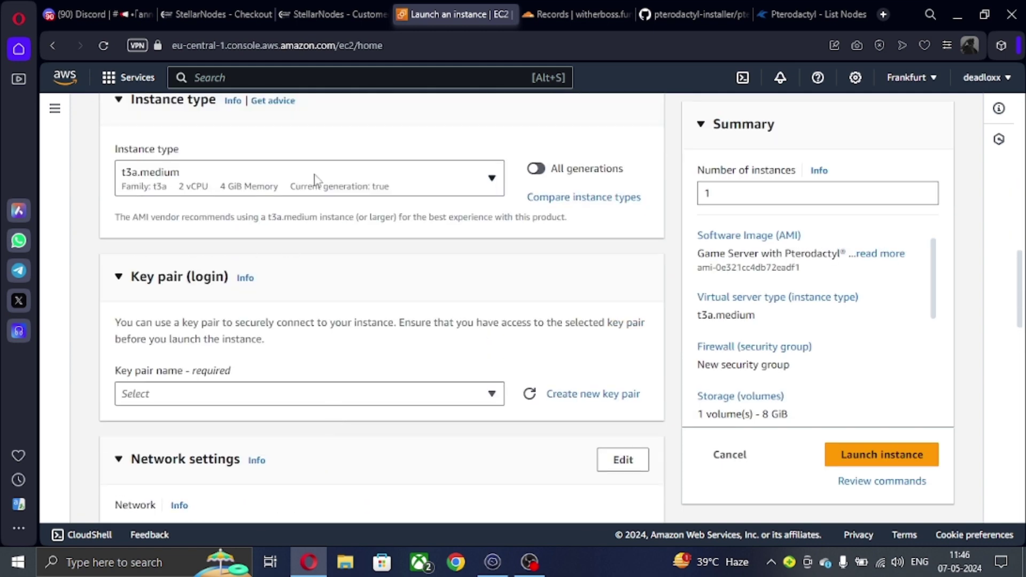
Step: Launch the node instance on t3a.medium with the deadlox key pair and 30 GiB storage
{"action": "left_click", "coordinate": [349, 180]}
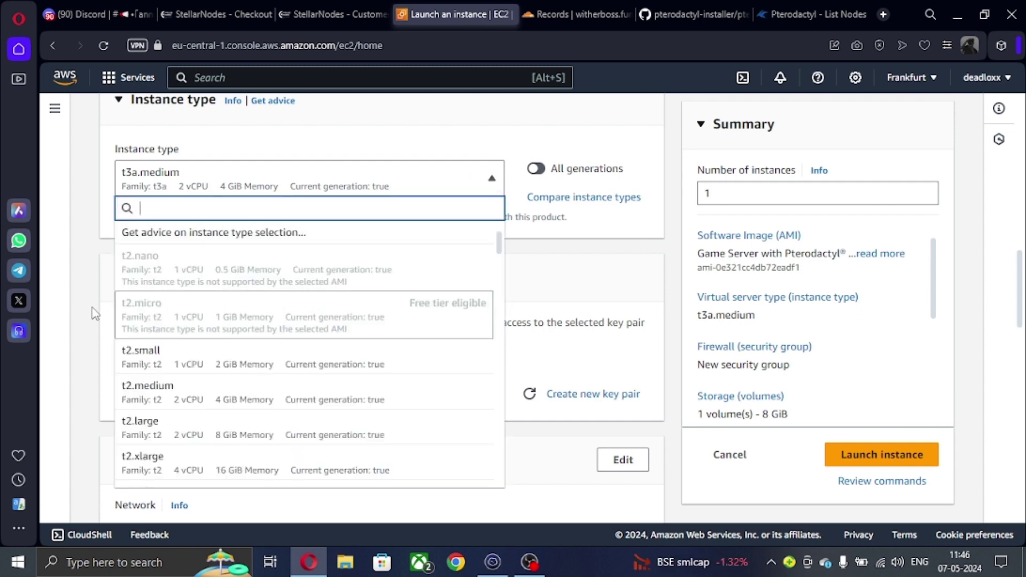
{"action": "left_click", "coordinate": [243, 395]}
{"action": "left_click", "coordinate": [217, 361]}
{"action": "left_click", "coordinate": [305, 393]}
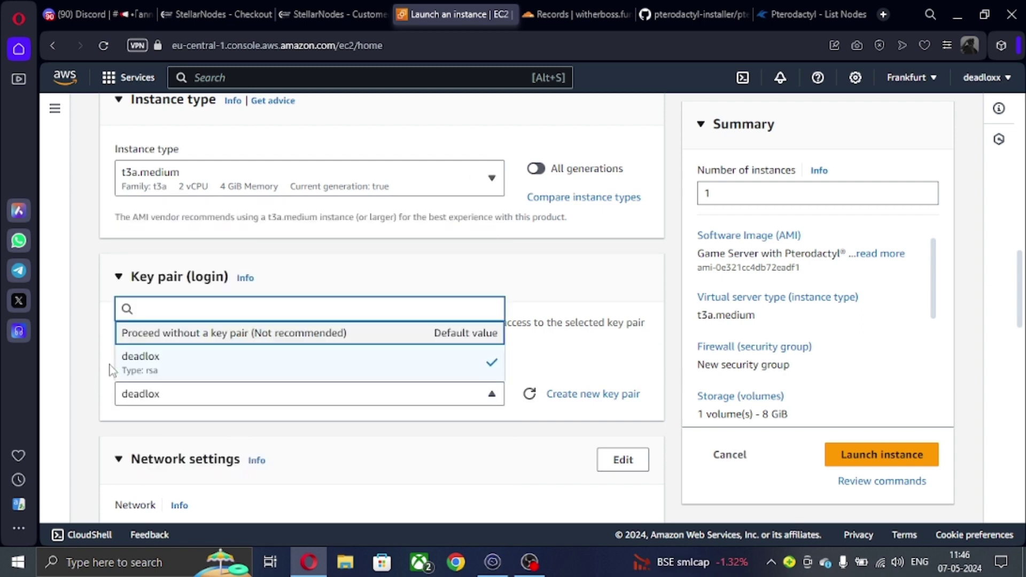
{"action": "left_click", "coordinate": [95, 375]}
{"action": "scroll", "coordinate": [94, 375], "scroll_direction": "down", "scroll_amount": 5}
{"action": "scroll", "coordinate": [96, 374], "scroll_direction": "down", "scroll_amount": 5}
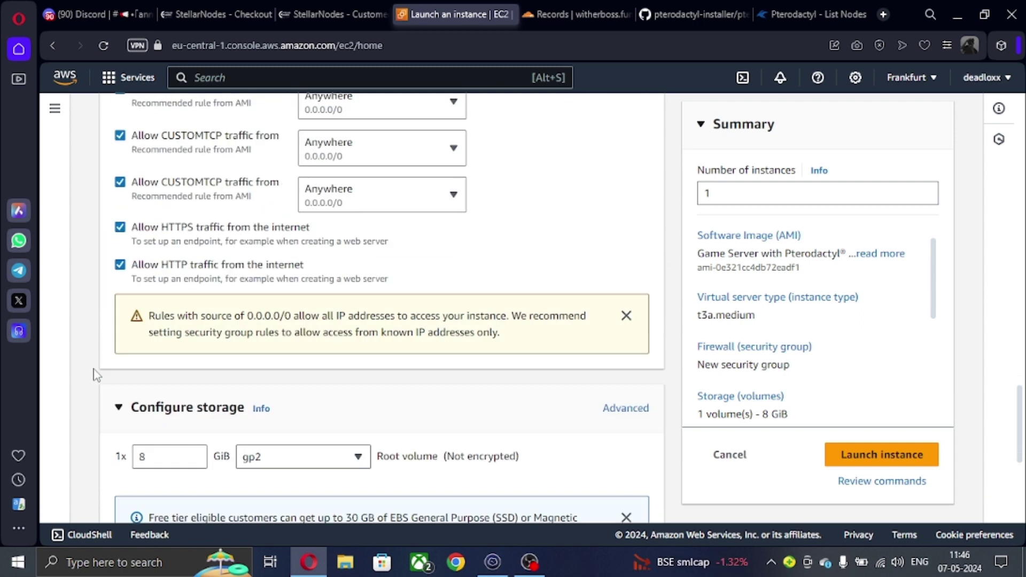
{"action": "double_click", "coordinate": [155, 457]}
{"action": "left_click", "coordinate": [881, 454]}
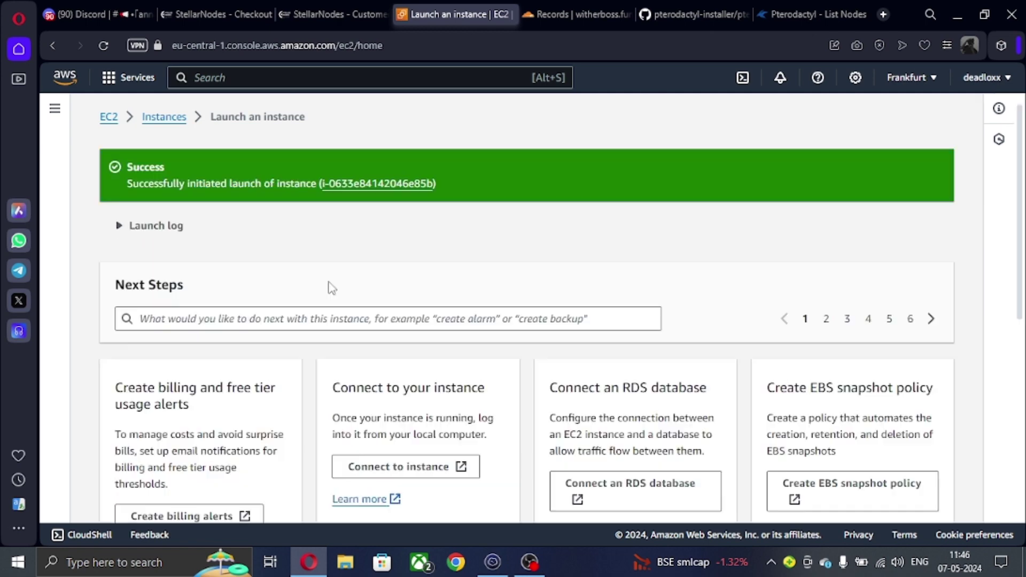
Step: Terminate the node instance from the Instances list
{"action": "left_click", "coordinate": [163, 116]}
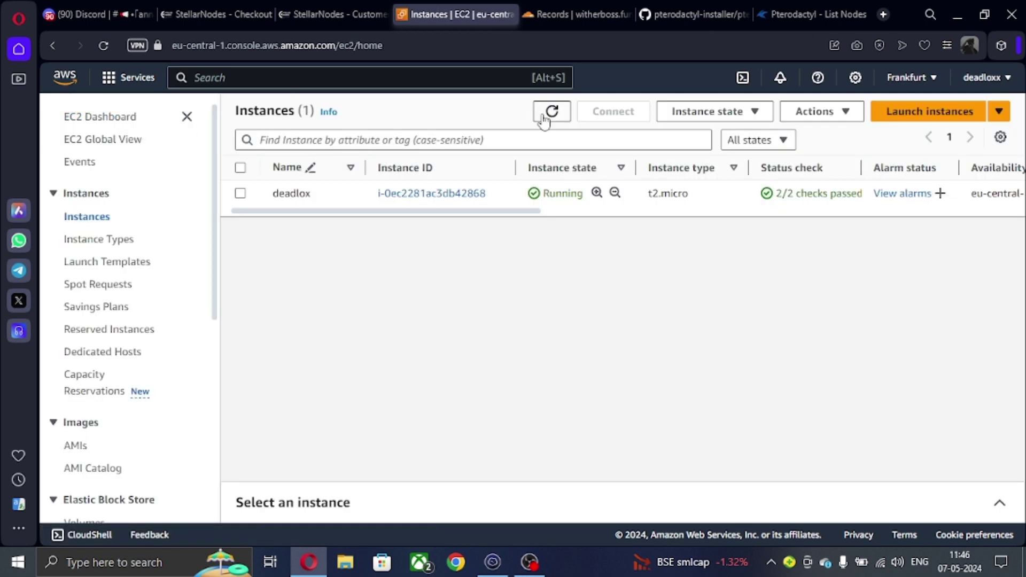
{"action": "left_click", "coordinate": [240, 194]}
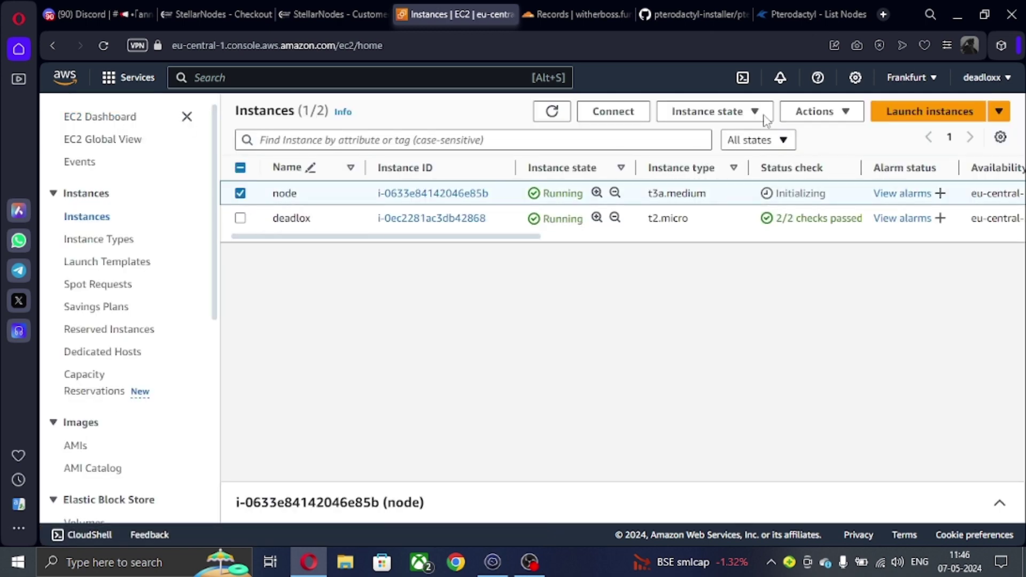
{"action": "left_click", "coordinate": [713, 110]}
{"action": "left_click", "coordinate": [713, 226]}
{"action": "left_click", "coordinate": [854, 430]}
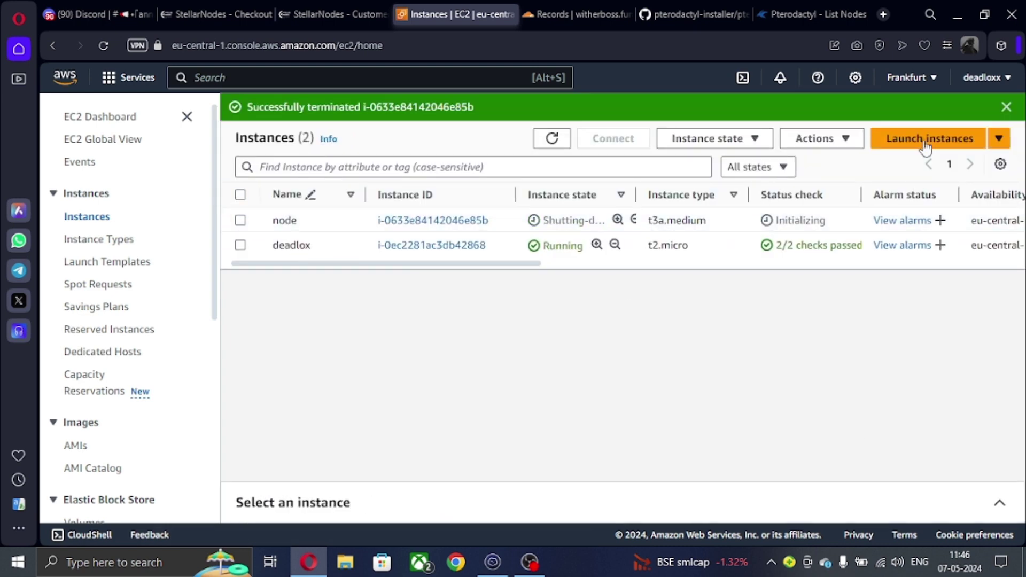
Step: Start a new instance named deadlox node on the Ubuntu Server 22.04 image
{"action": "left_click", "coordinate": [924, 143]}
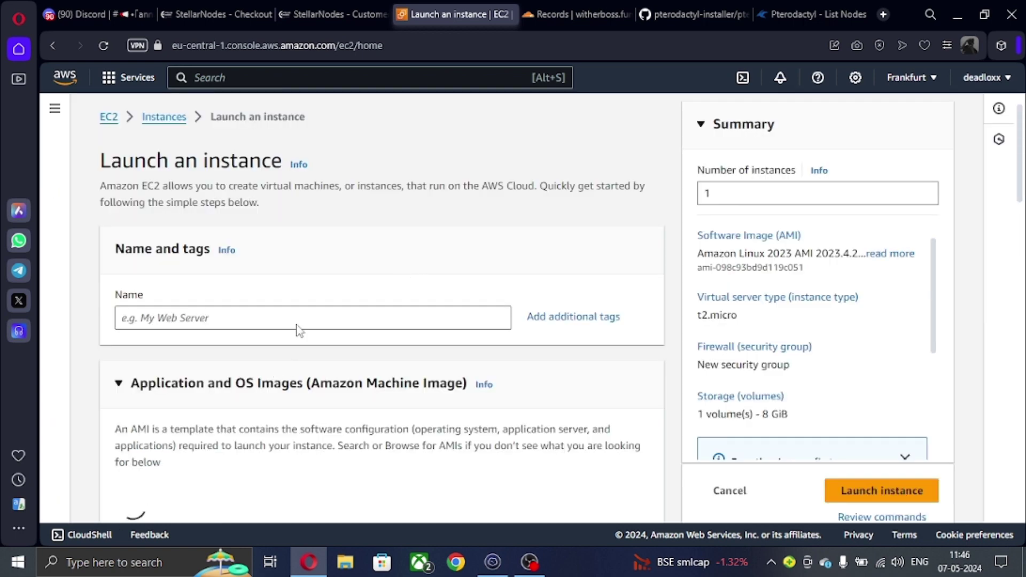
{"action": "left_click", "coordinate": [297, 321]}
{"action": "type", "text": "deadlox node"}
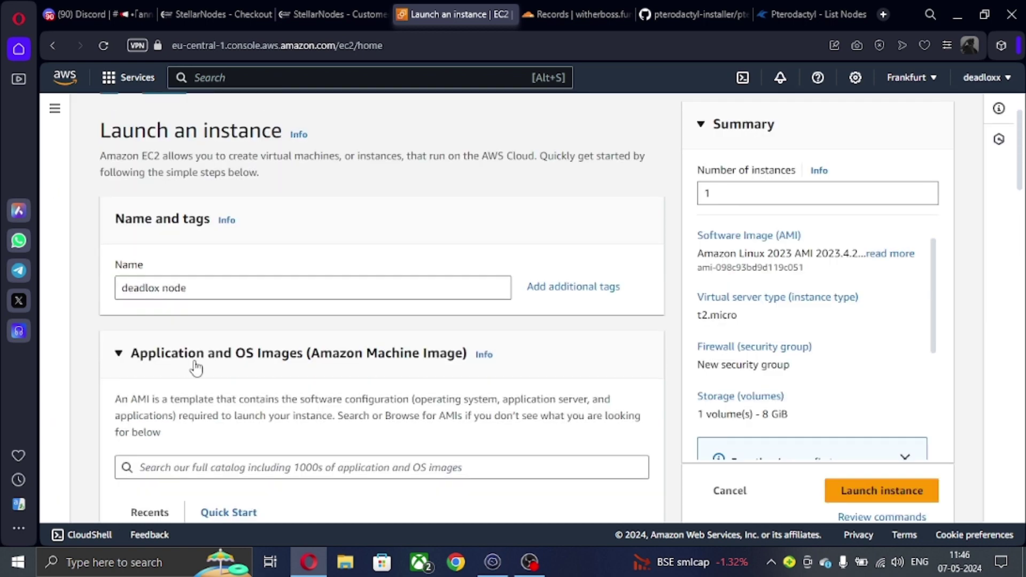
{"action": "scroll", "coordinate": [195, 366], "scroll_direction": "down", "scroll_amount": 4}
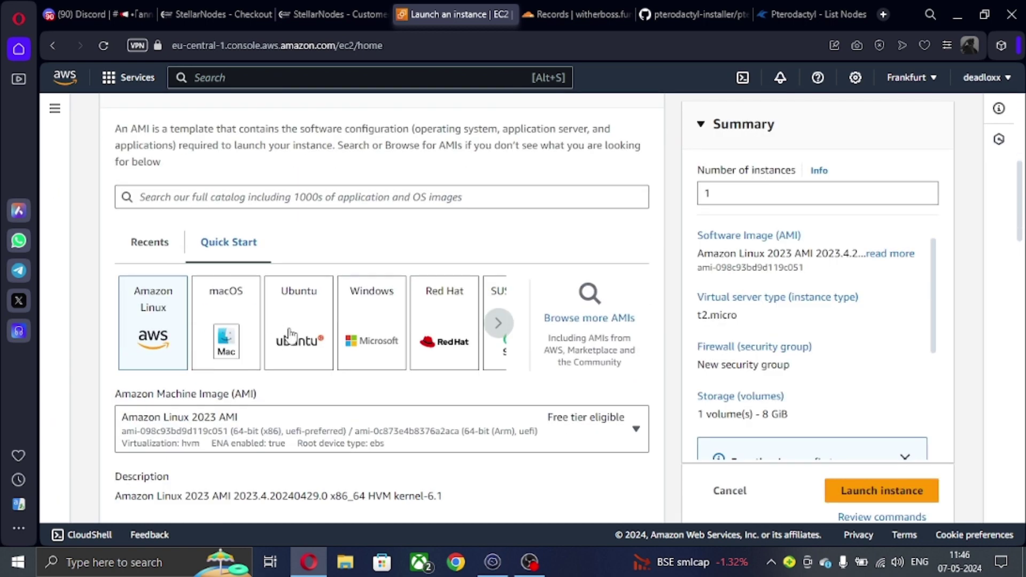
{"action": "left_click", "coordinate": [298, 321]}
{"action": "left_click", "coordinate": [341, 425]}
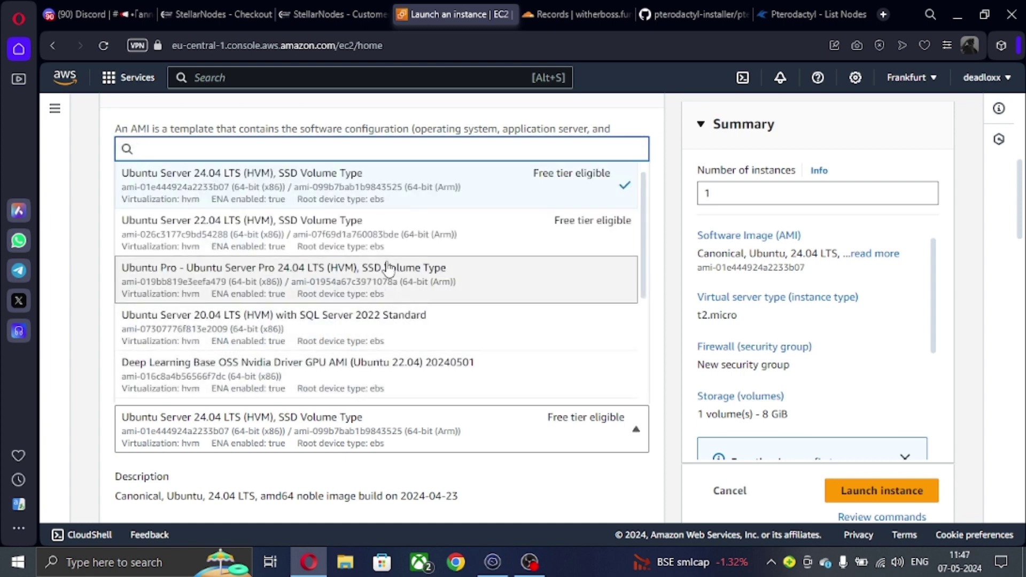
{"action": "left_click", "coordinate": [400, 233]}
{"action": "left_click", "coordinate": [792, 414]}
{"action": "left_click", "coordinate": [128, 377]}
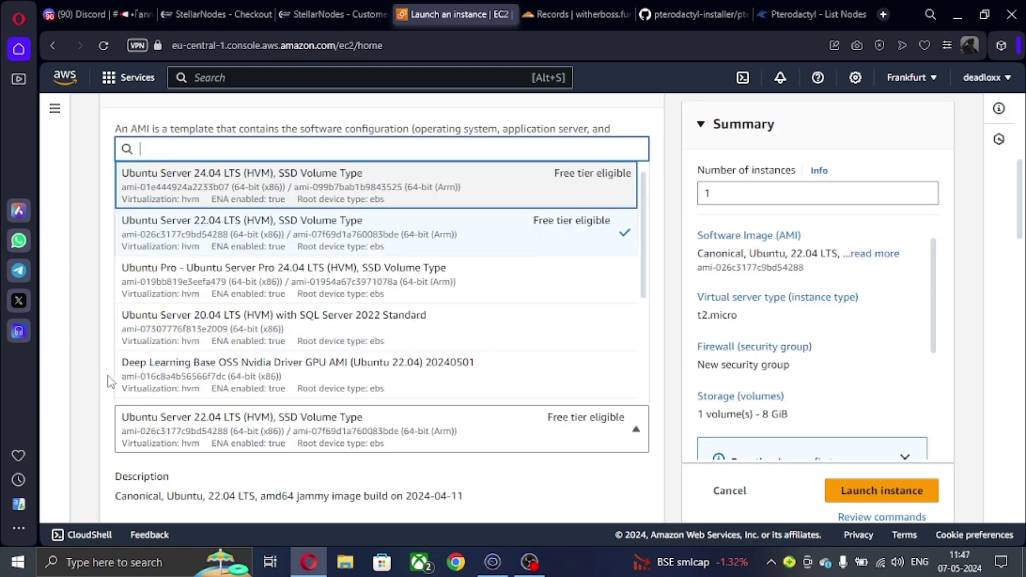
{"action": "left_click", "coordinate": [108, 381]}
{"action": "scroll", "coordinate": [111, 381], "scroll_direction": "down", "scroll_amount": 5}
{"action": "scroll", "coordinate": [269, 291], "scroll_direction": "down", "scroll_amount": 2}
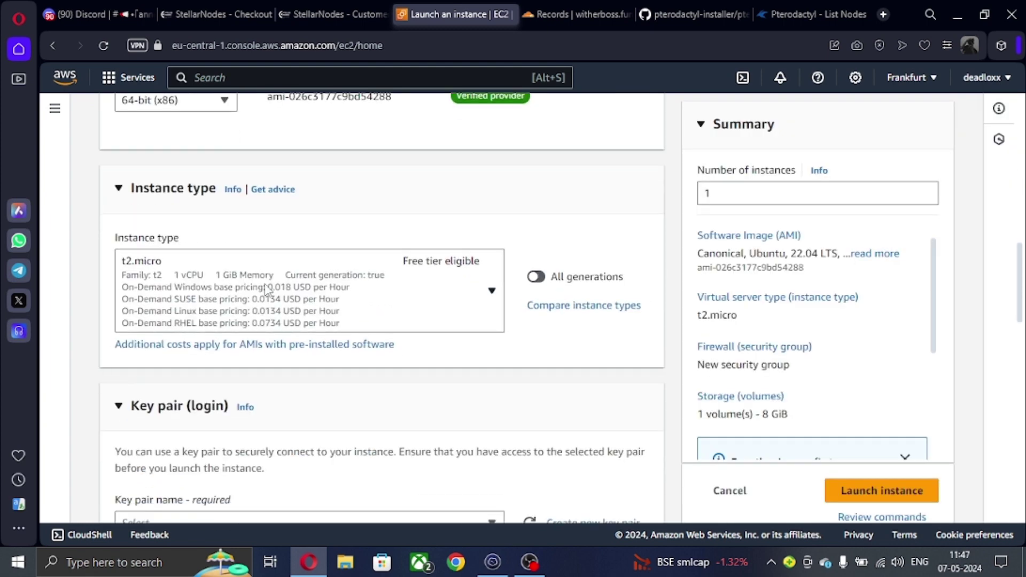
Step: Choose t2.xlarge, a login key pair and the existing Pterodactyl security group
{"action": "left_click", "coordinate": [441, 305]}
{"action": "scroll", "coordinate": [499, 377], "scroll_direction": "down", "scroll_amount": 3}
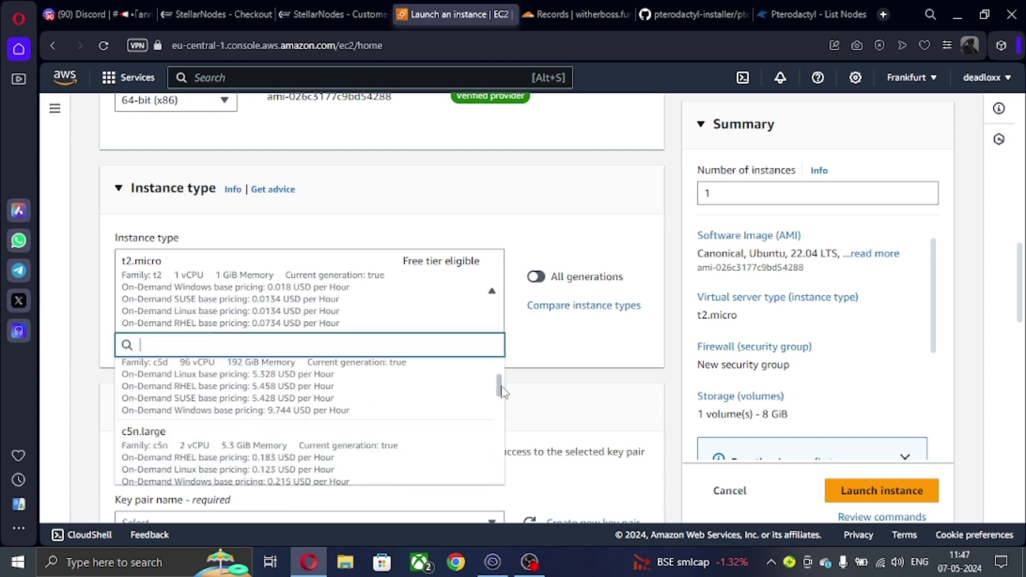
{"action": "scroll", "coordinate": [504, 381], "scroll_direction": "up", "scroll_amount": 3}
{"action": "scroll", "coordinate": [505, 383], "scroll_direction": "down", "scroll_amount": 5}
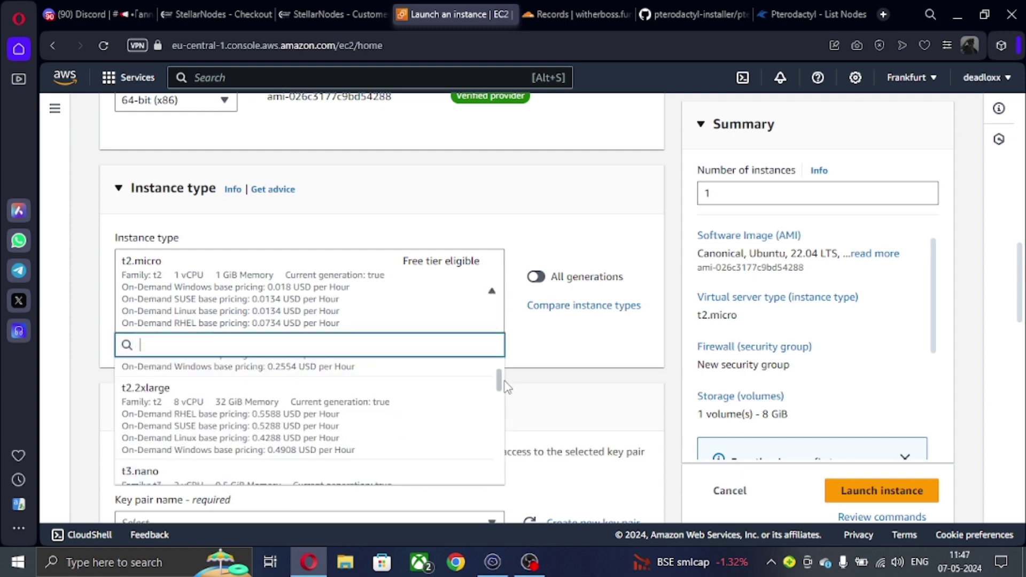
{"action": "left_click", "coordinate": [393, 377]}
{"action": "scroll", "coordinate": [105, 397], "scroll_direction": "down", "scroll_amount": 3}
{"action": "scroll", "coordinate": [176, 329], "scroll_direction": "down", "scroll_amount": 5}
{"action": "left_click", "coordinate": [309, 252]}
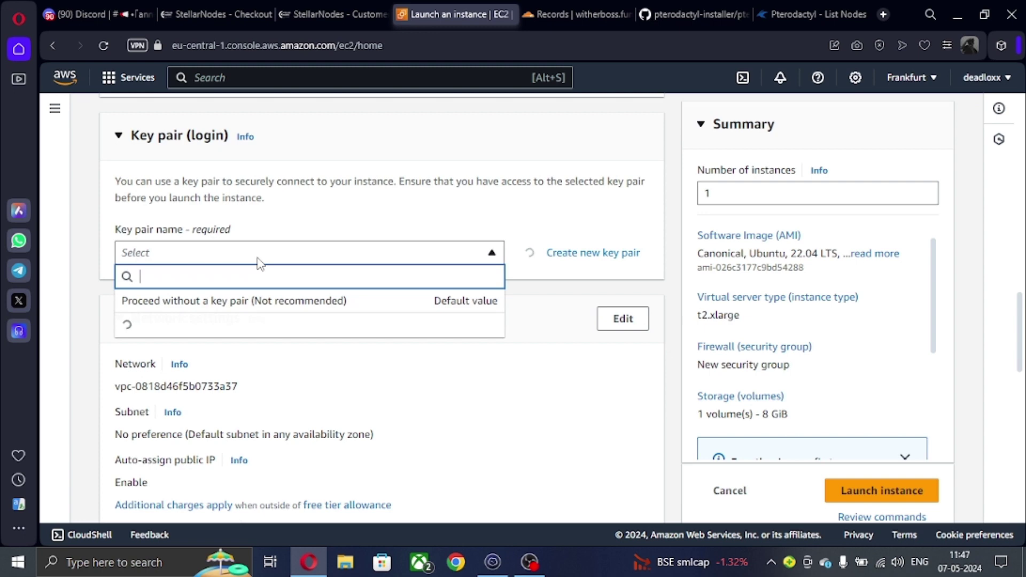
{"action": "left_click", "coordinate": [140, 324]}
{"action": "scroll", "coordinate": [98, 335], "scroll_direction": "down", "scroll_amount": 1}
{"action": "scroll", "coordinate": [99, 335], "scroll_direction": "down", "scroll_amount": 4}
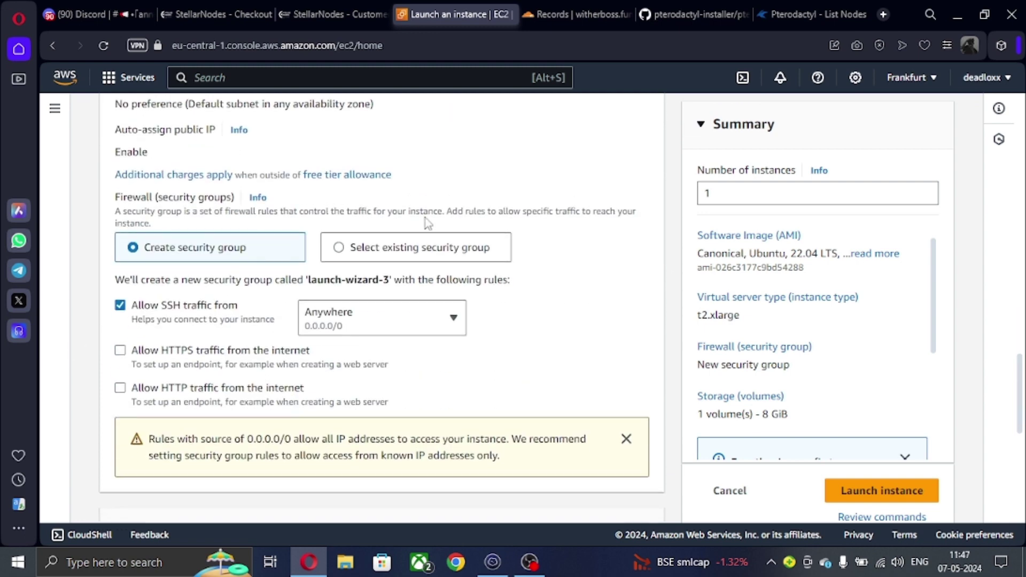
{"action": "left_click", "coordinate": [417, 247]}
{"action": "left_click", "coordinate": [424, 303]}
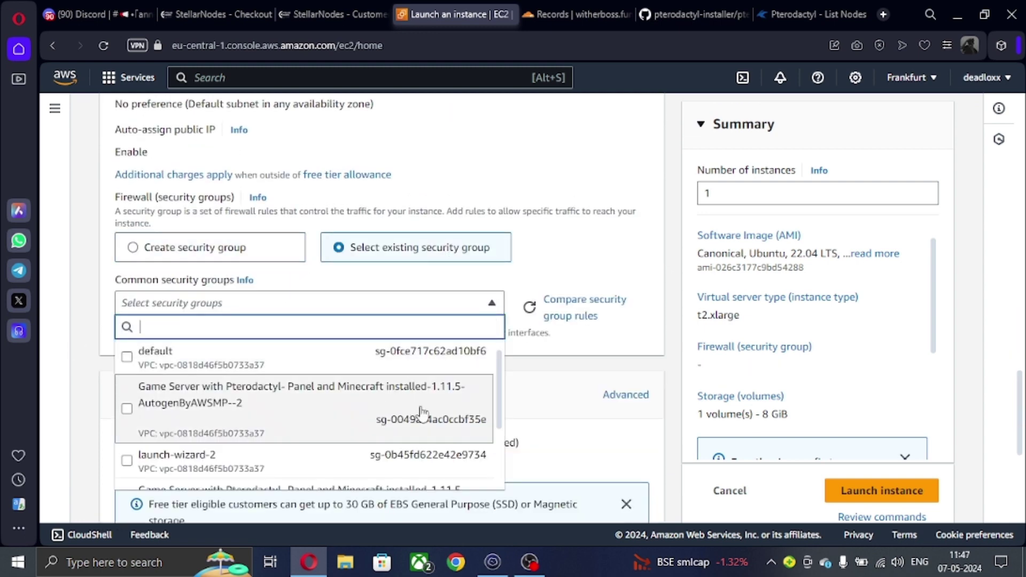
{"action": "left_click", "coordinate": [393, 401]}
{"action": "scroll", "coordinate": [104, 379], "scroll_direction": "down", "scroll_amount": 3}
{"action": "scroll", "coordinate": [102, 377], "scroll_direction": "down", "scroll_amount": 3}
{"action": "scroll", "coordinate": [102, 377], "scroll_direction": "down", "scroll_amount": 1}
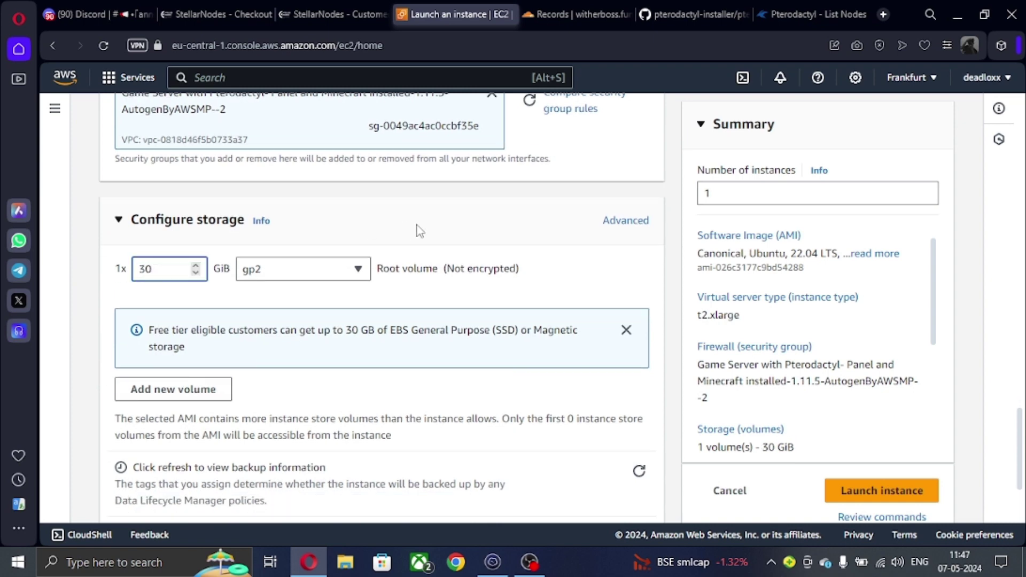
Step: Launch the instance and copy its public IPv4 address from its details
{"action": "left_click", "coordinate": [881, 491]}
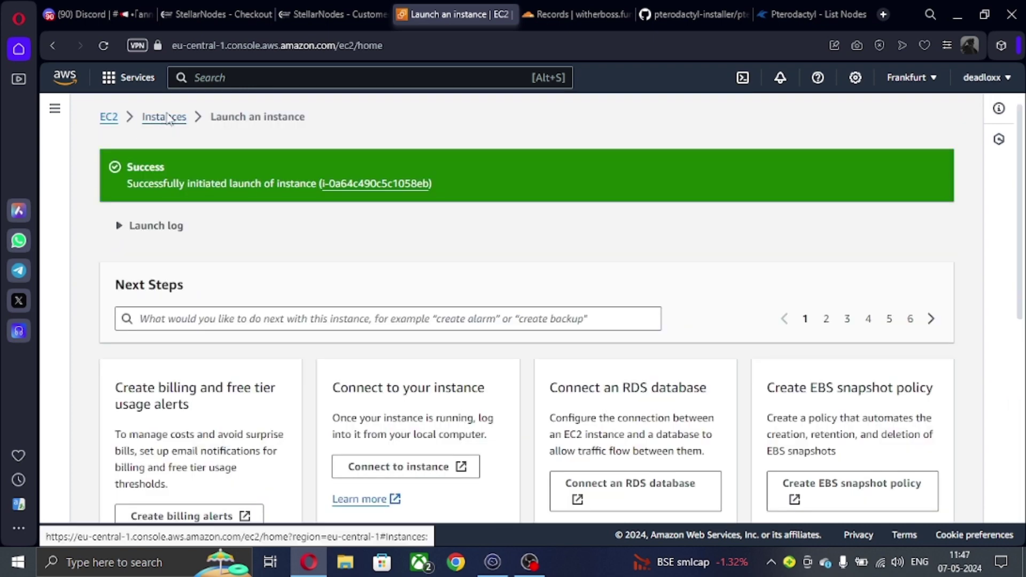
{"action": "left_click", "coordinate": [164, 116]}
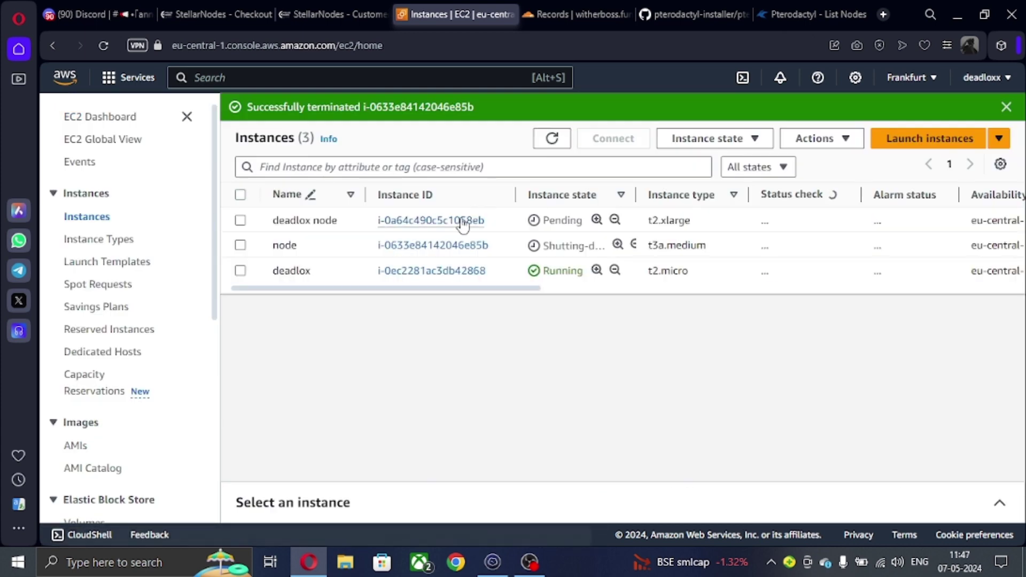
{"action": "left_click", "coordinate": [431, 220]}
{"action": "left_click", "coordinate": [498, 263]}
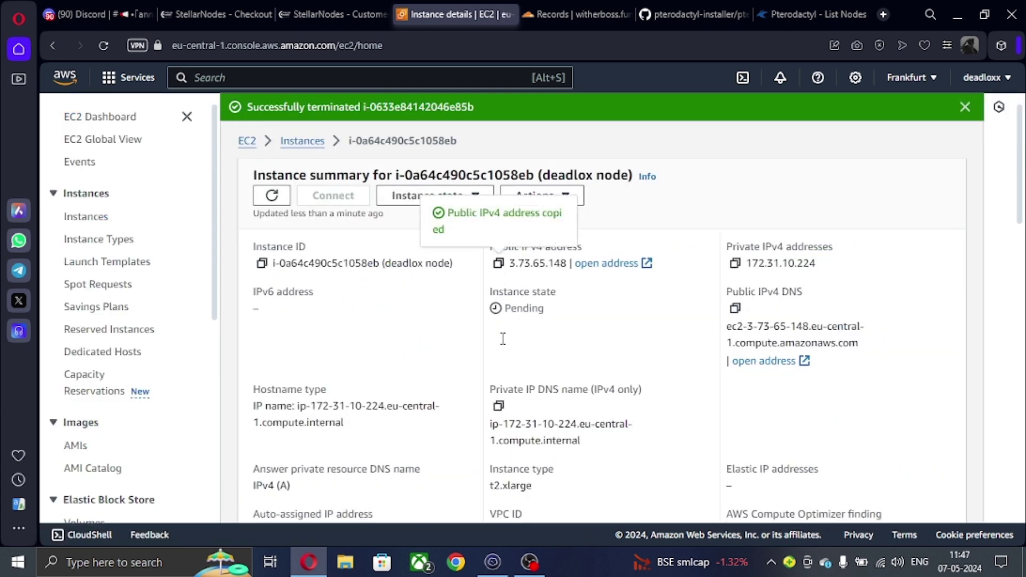
{"action": "left_click", "coordinate": [492, 561]}
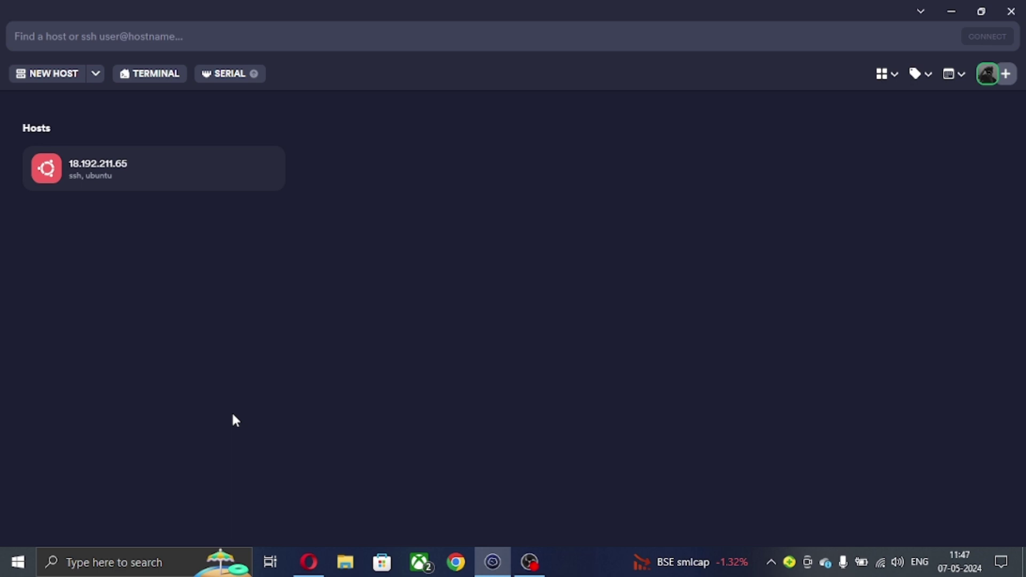
{"action": "left_click", "coordinate": [455, 561]}
Step: Add a Cloudflare DNS A record named node pointing to 3.73.65.148
{"action": "left_click", "coordinate": [570, 14]}
{"action": "left_click", "coordinate": [620, 347]}
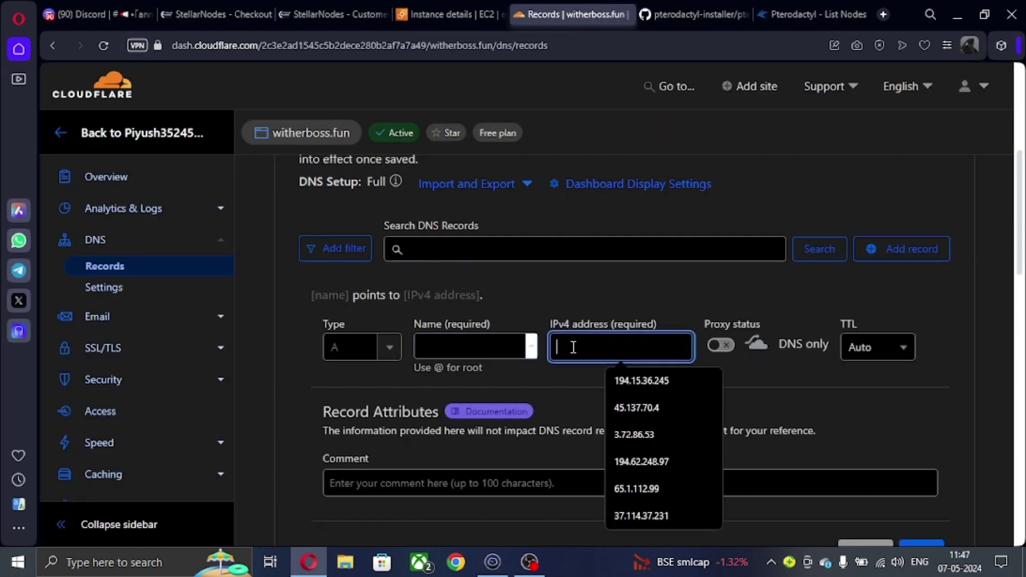
{"action": "left_click", "coordinate": [619, 417]}
{"action": "left_click", "coordinate": [469, 346]}
{"action": "type", "text": "nid"}
{"action": "key", "text": "BackSpace"}
{"action": "key", "text": "BackSpace"}
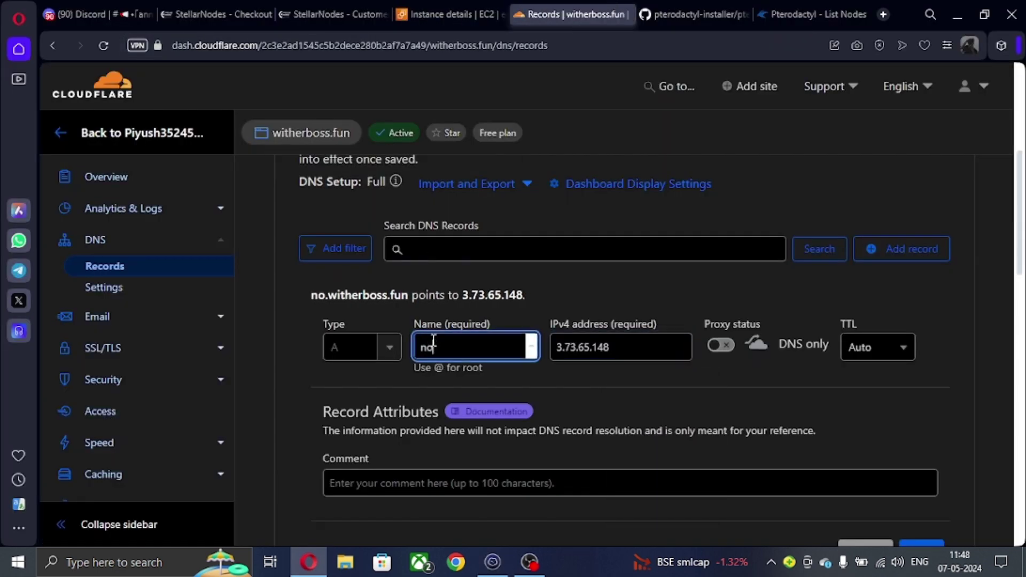
{"action": "type", "text": "ode"}
{"action": "left_click", "coordinate": [689, 415]}
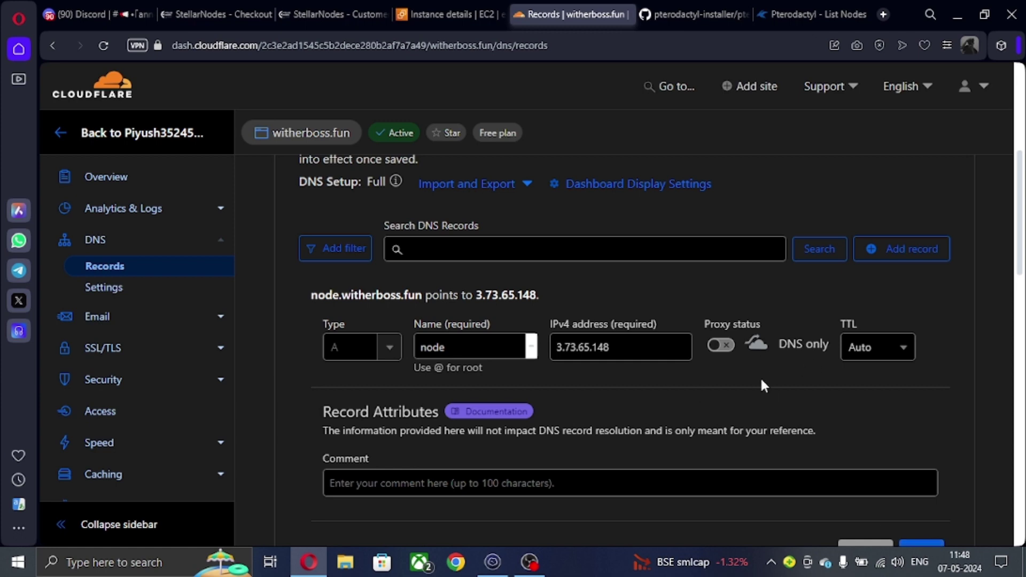
{"action": "key", "text": "alt+Tab"}
Step: Add a Termius host 3.73.65.148 with username ubuntu and connect
{"action": "left_click", "coordinate": [54, 72]}
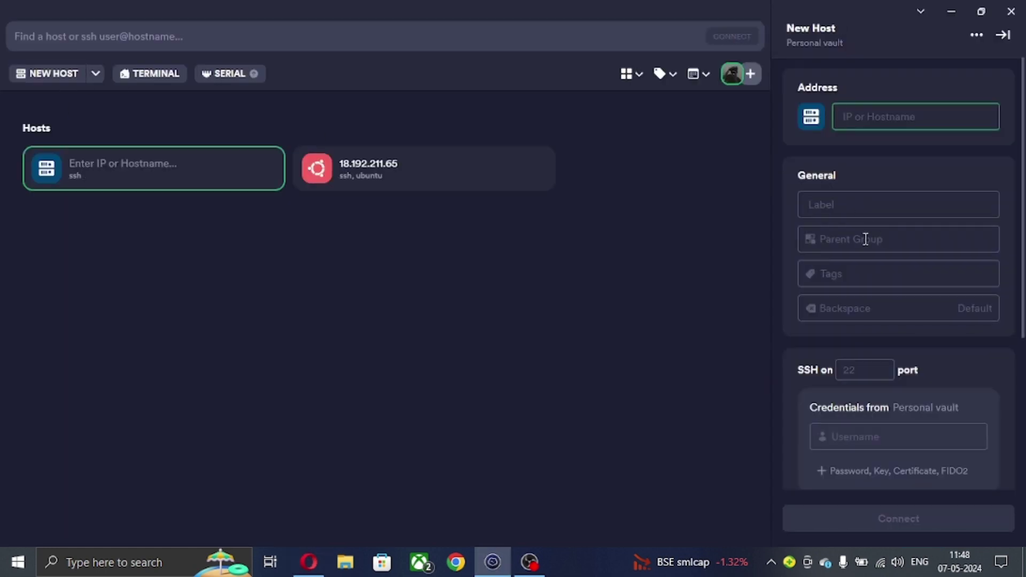
{"action": "type", "text": "3.73.65.148"}
{"action": "left_click", "coordinate": [898, 436]}
{"action": "type", "text": "ubuntu"}
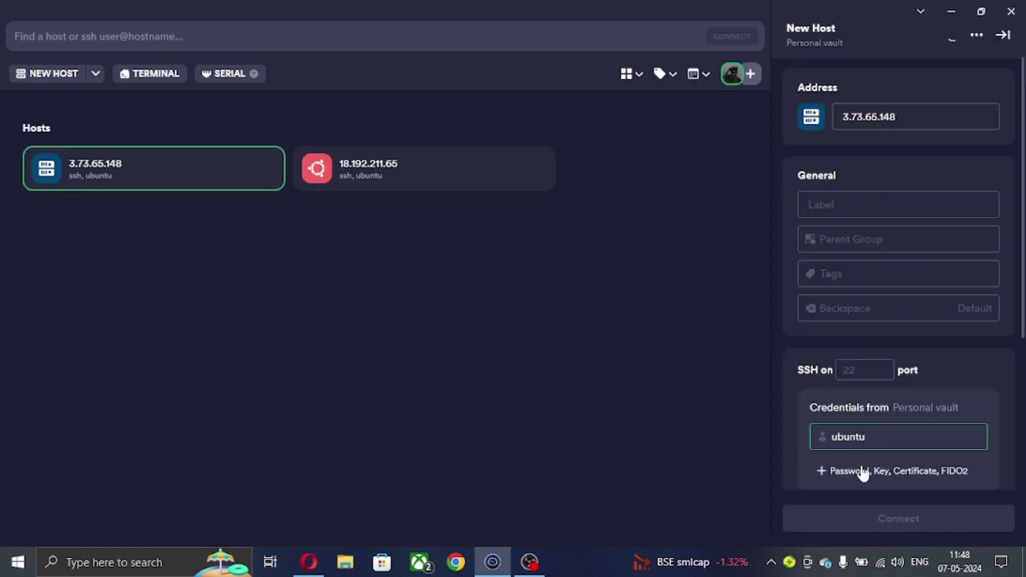
{"action": "left_click", "coordinate": [875, 470]}
{"action": "left_click", "coordinate": [851, 449]}
{"action": "left_click", "coordinate": [878, 520]}
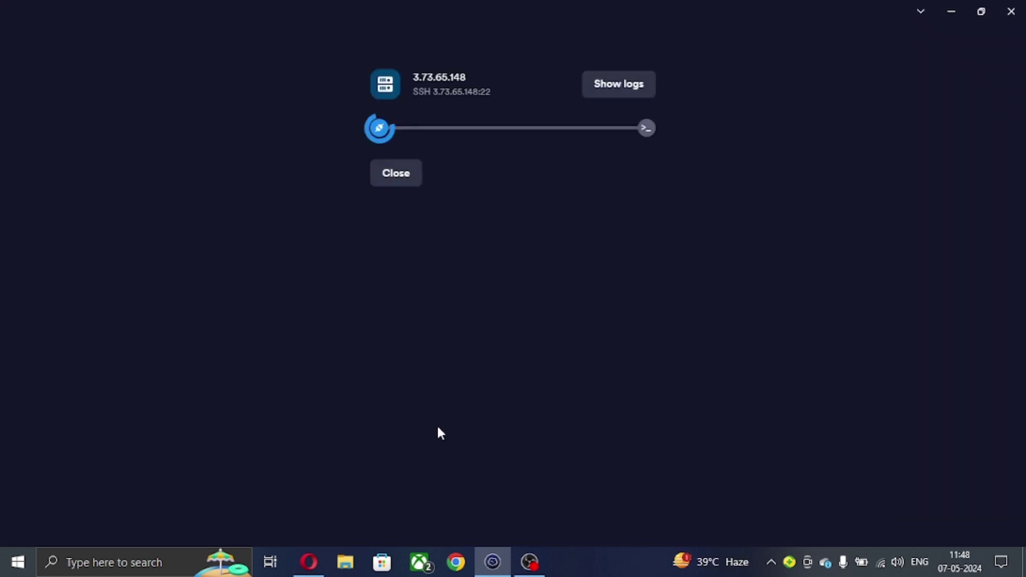
Step: Accept the host key, log in with the chosen key, then clear and sudo su
{"action": "left_click", "coordinate": [599, 355]}
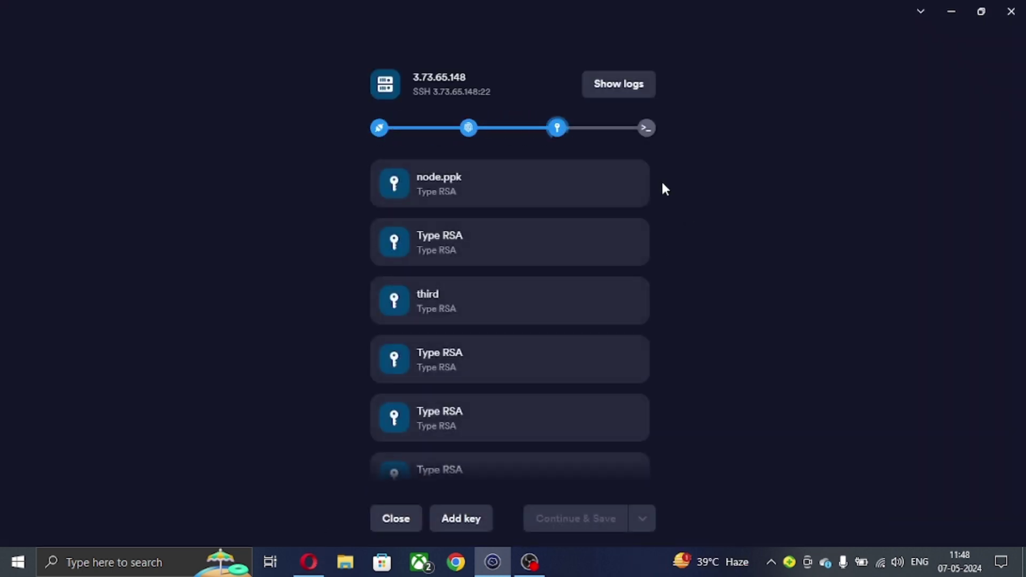
{"action": "scroll", "coordinate": [650, 401], "scroll_direction": "down", "scroll_amount": 3}
{"action": "left_click", "coordinate": [633, 445]}
{"action": "left_click", "coordinate": [586, 520]}
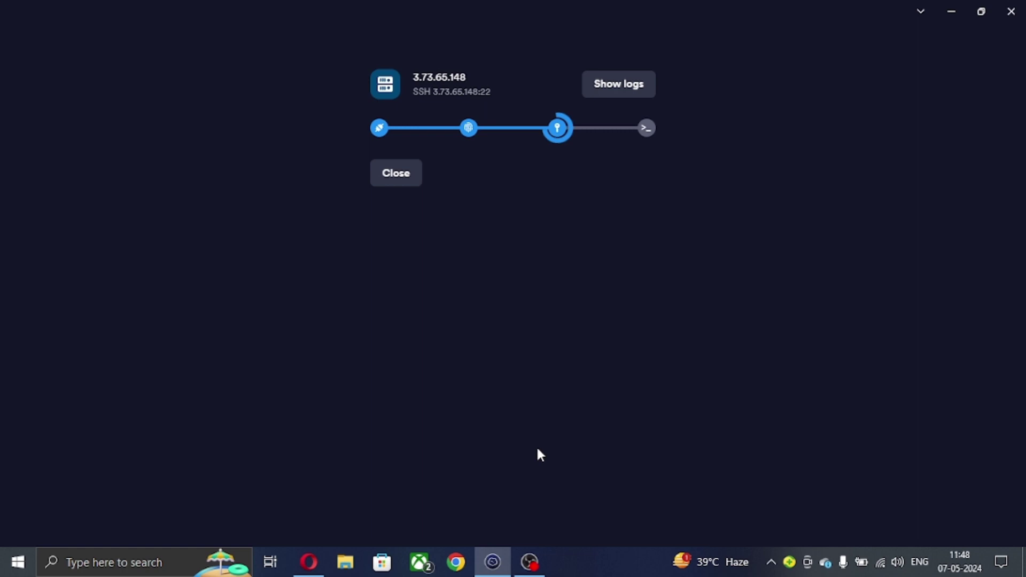
{"action": "type", "text": "clear"}
{"action": "key", "text": "Return"}
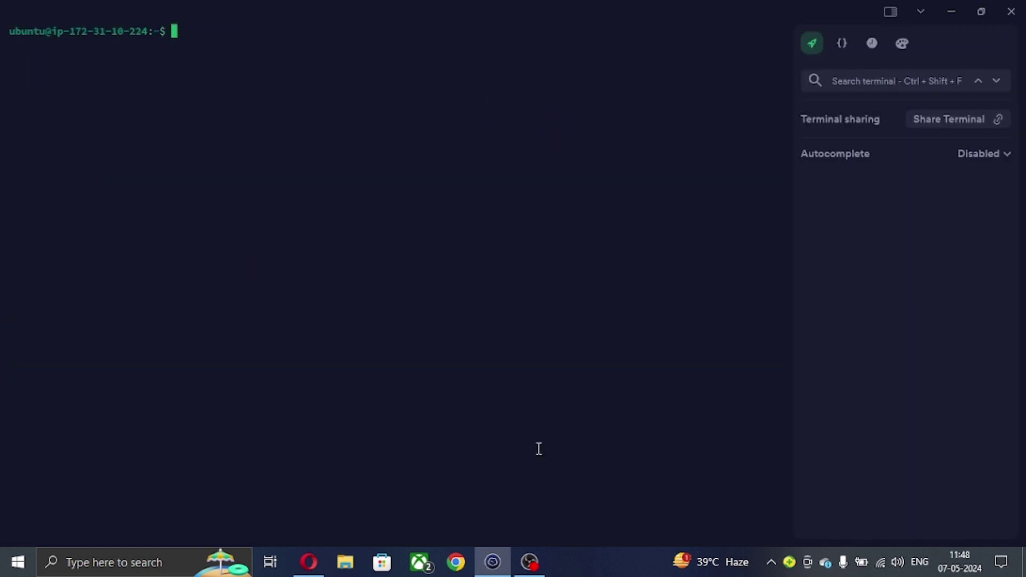
{"action": "type", "text": "sudo su"}
{"action": "key", "text": "Return"}
Step: Copy the installer command from the pterodactyl-installer GitHub page
{"action": "key", "text": "Return"}
{"action": "key", "text": "alt+Tab"}
{"action": "left_click", "coordinate": [449, 14]}
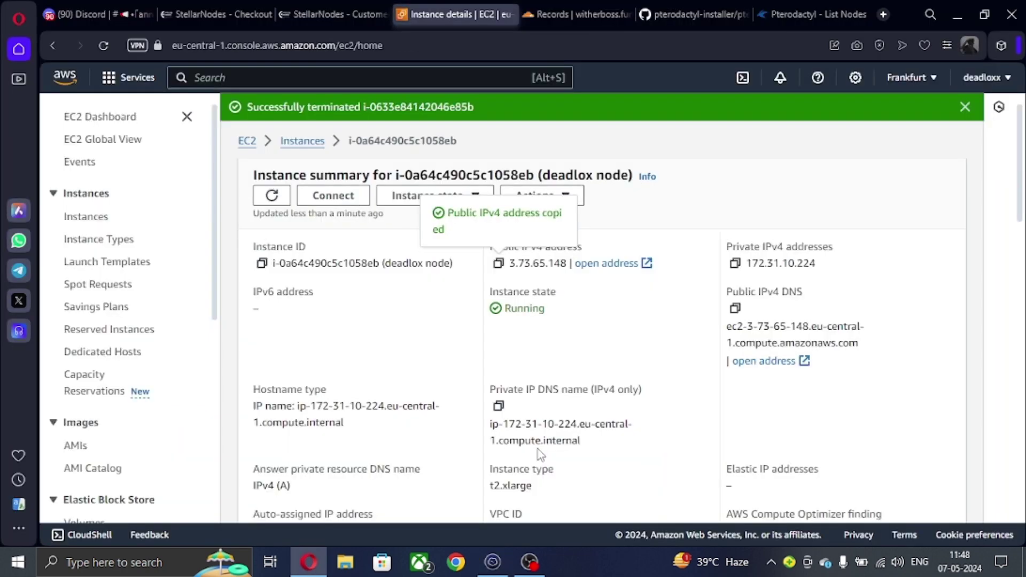
{"action": "left_click", "coordinate": [689, 14]}
{"action": "left_click", "coordinate": [657, 196]}
{"action": "key", "text": "alt+Tab"}
{"action": "key", "text": "ctrl+shift+v"}
{"action": "key", "text": "Return"}
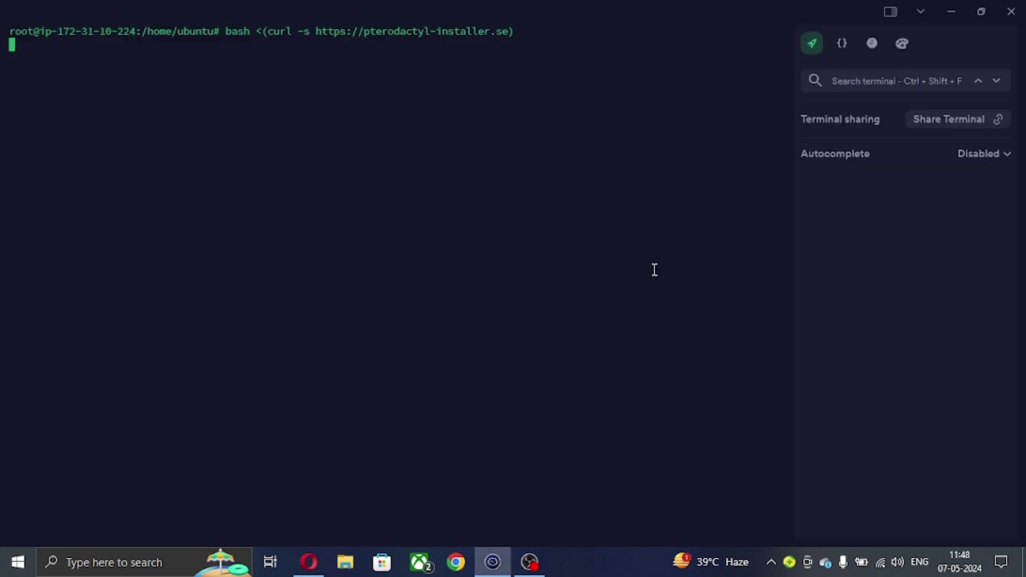
{"action": "type", "text": "1"}
{"action": "key", "text": "Return"}
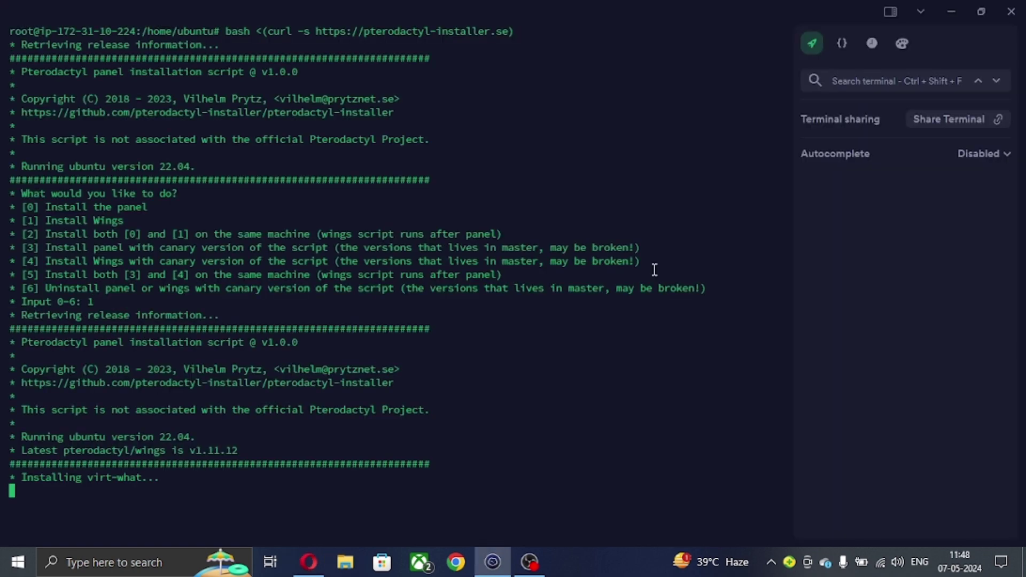
{"action": "key", "text": "alt+Tab"}
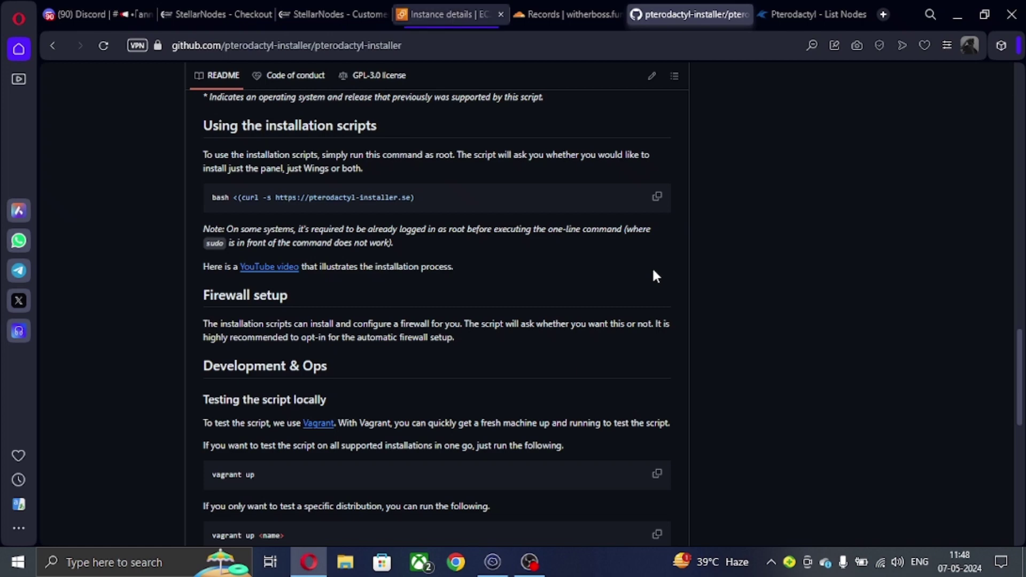
{"action": "key", "text": "ctrl+Tab"}
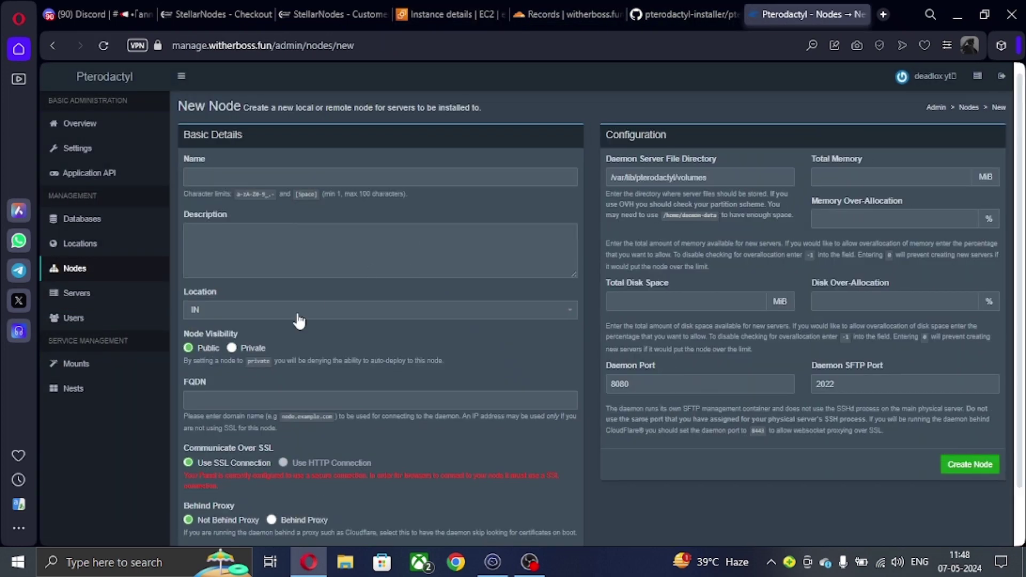
Step: Enter node name node and FQDN node.witherboss.fun
{"action": "left_click", "coordinate": [321, 400]}
{"action": "left_click", "coordinate": [310, 454]}
{"action": "left_click", "coordinate": [337, 172]}
{"action": "type", "text": "node"}
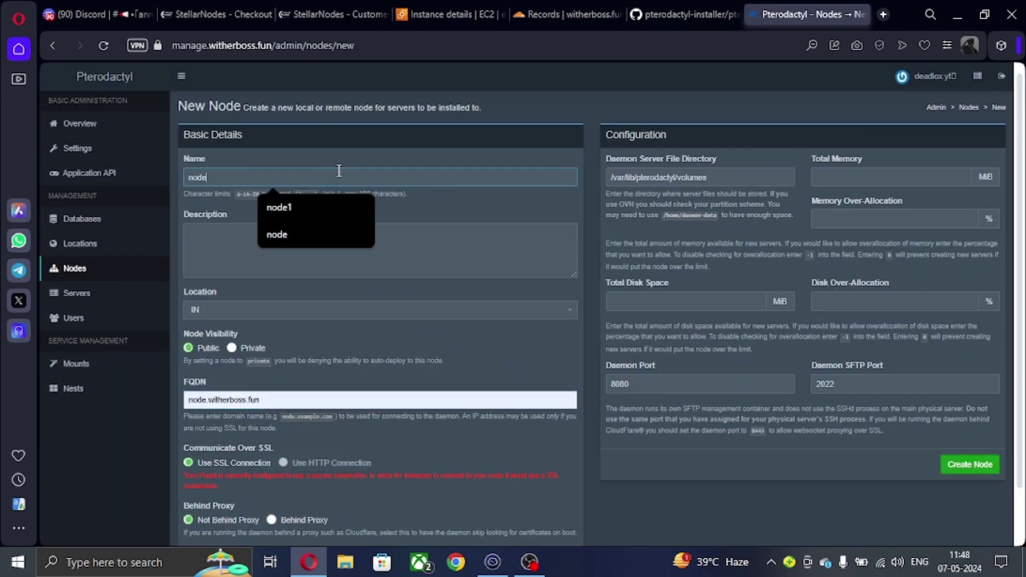
Step: Set 43255 MiB memory, 75644 MiB disk, 0 over-allocation, and create the node
{"action": "left_click", "coordinate": [890, 178]}
{"action": "left_click", "coordinate": [905, 245]}
{"action": "left_click", "coordinate": [894, 219]}
{"action": "left_click", "coordinate": [906, 249]}
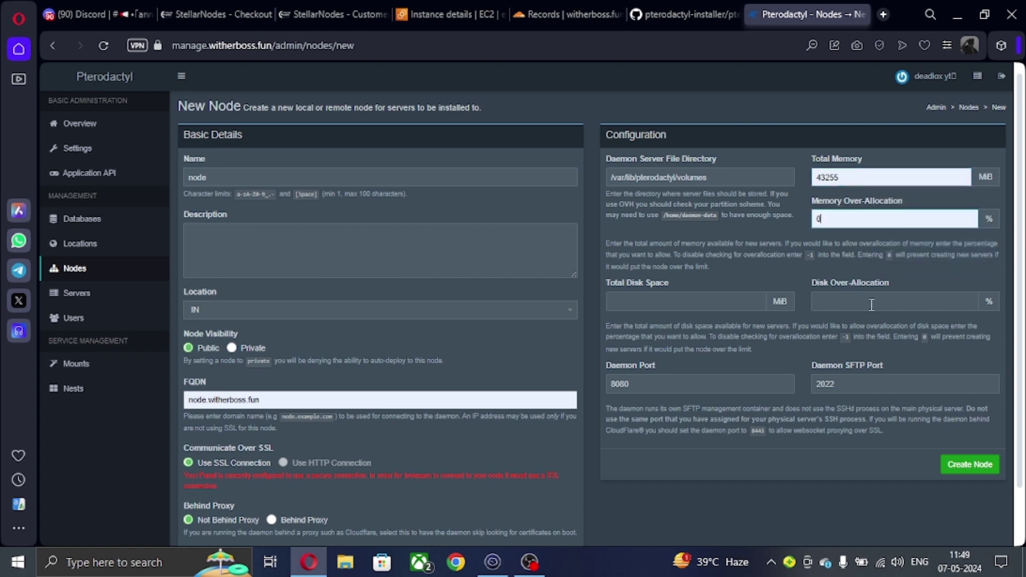
{"action": "left_click", "coordinate": [894, 300]}
{"action": "left_click", "coordinate": [906, 331]}
{"action": "left_click", "coordinate": [686, 301]}
{"action": "left_click", "coordinate": [705, 328]}
{"action": "type", "text": "75644"}
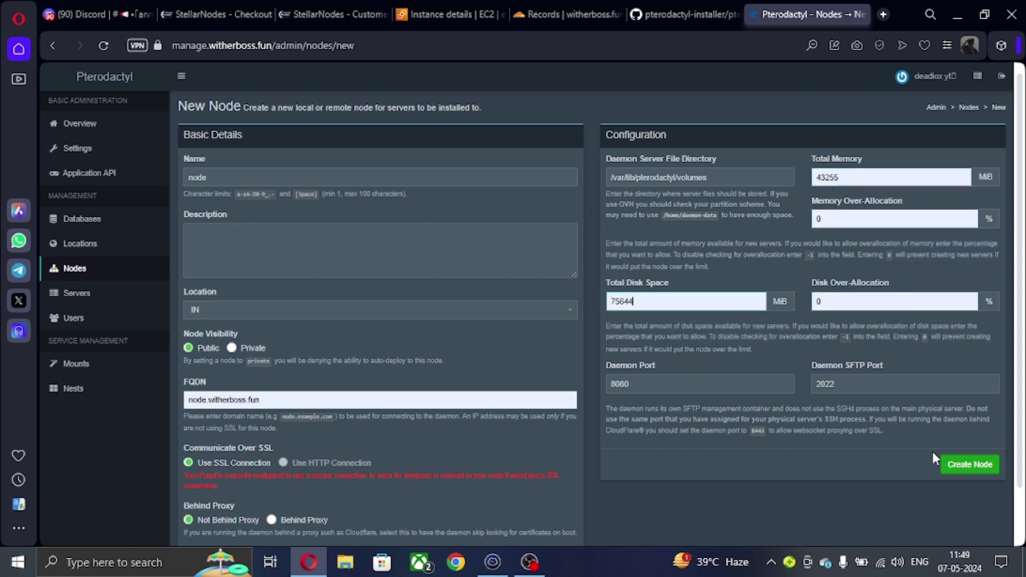
{"action": "left_click", "coordinate": [966, 465]}
Step: Enable the firewall and an external database host user for panel manage.witherboss.fun, port 3306
{"action": "left_click", "coordinate": [492, 561]}
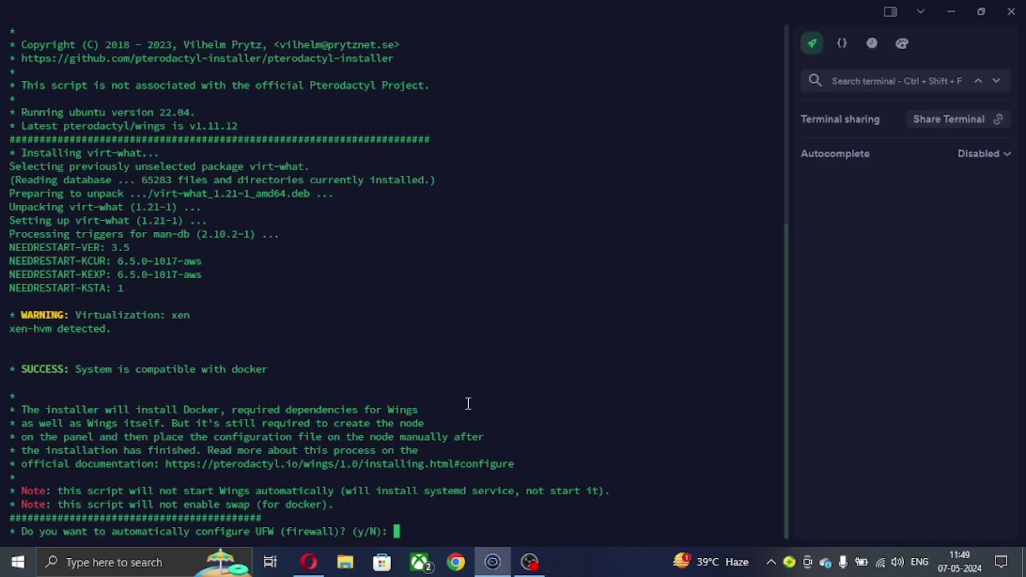
{"action": "type", "text": "y"}
{"action": "key", "text": "Return"}
{"action": "type", "text": "y"}
{"action": "key", "text": "Return"}
{"action": "type", "text": "y"}
{"action": "key", "text": "Return"}
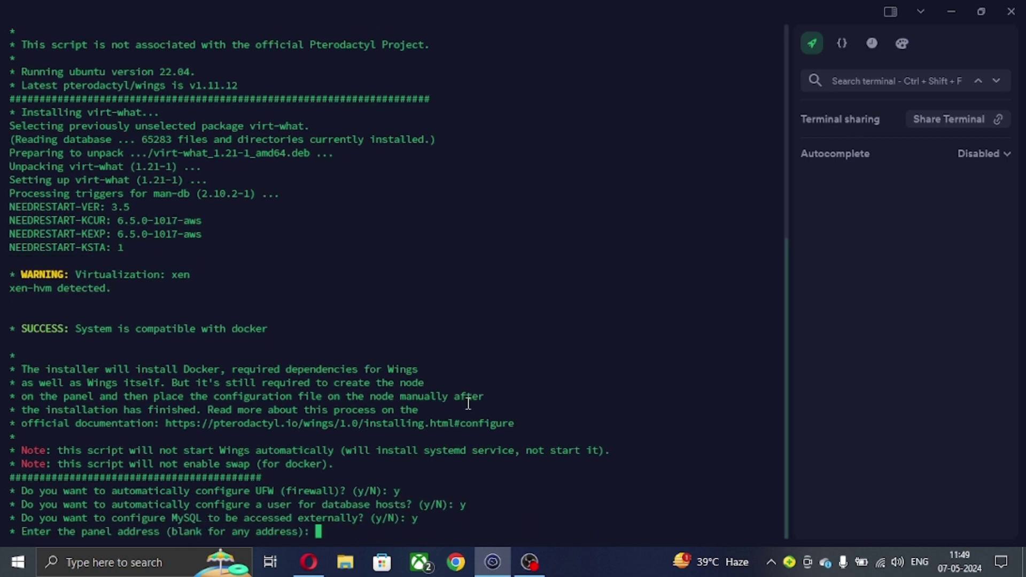
{"action": "type", "text": "anage.witherboss.fun"}
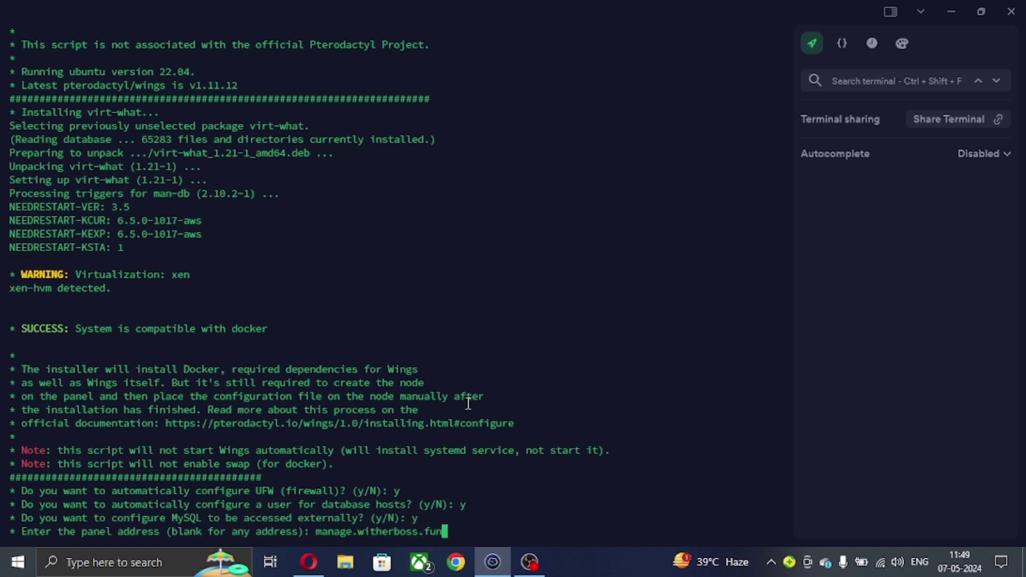
{"action": "key", "text": "Return"}
{"action": "type", "text": "y"}
{"action": "key", "text": "Return"}
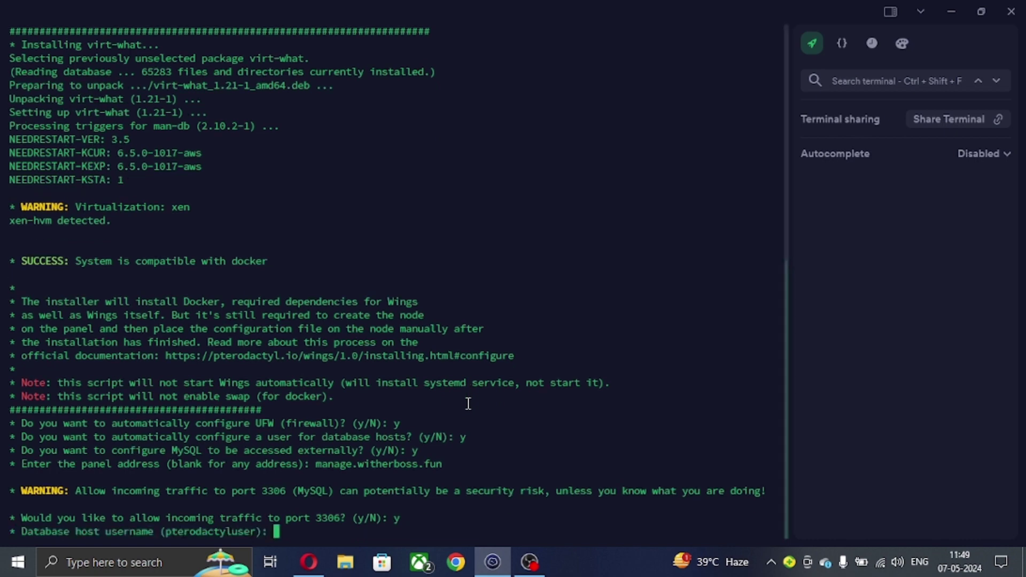
{"action": "key", "text": "Return"}
{"action": "type", "text": "***"}
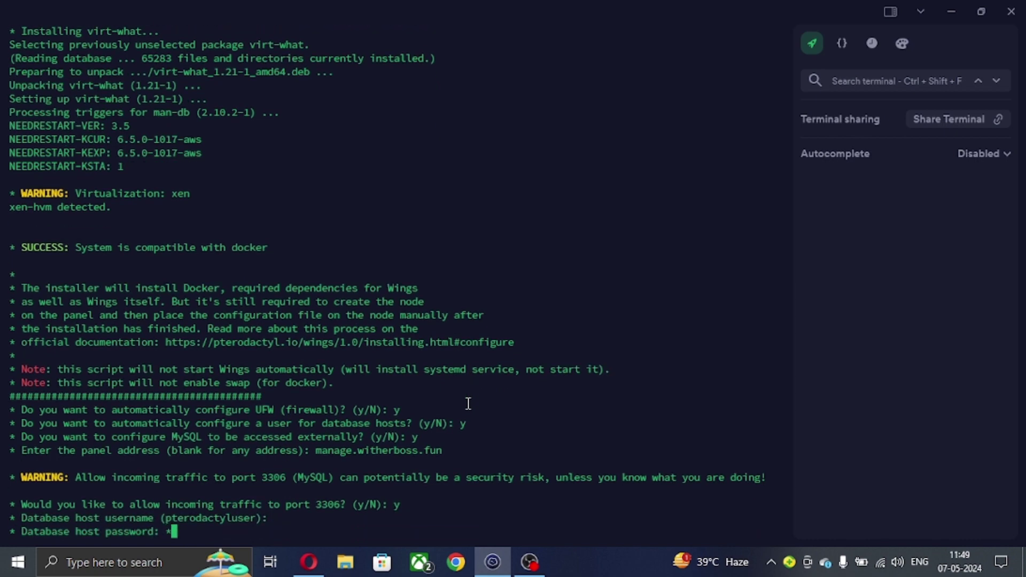
{"action": "type", "text": "*"}
Step: Set the database password and a Let's Encrypt certificate for node.witherboss.fun, then install
{"action": "key", "text": "Return"}
{"action": "type", "text": "y"}
{"action": "key", "text": "Return"}
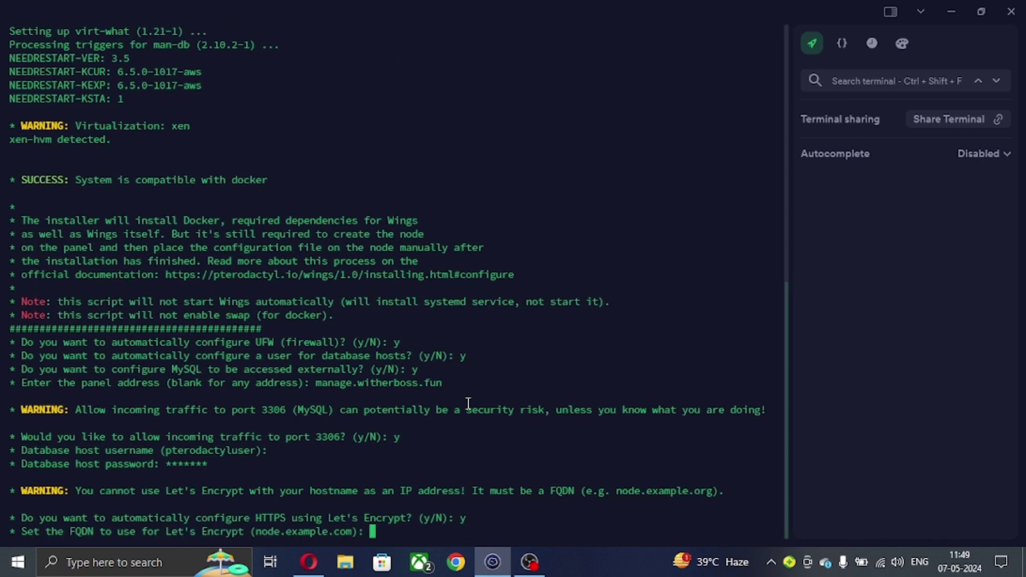
{"action": "type", "text": "node.witherboss.fun"}
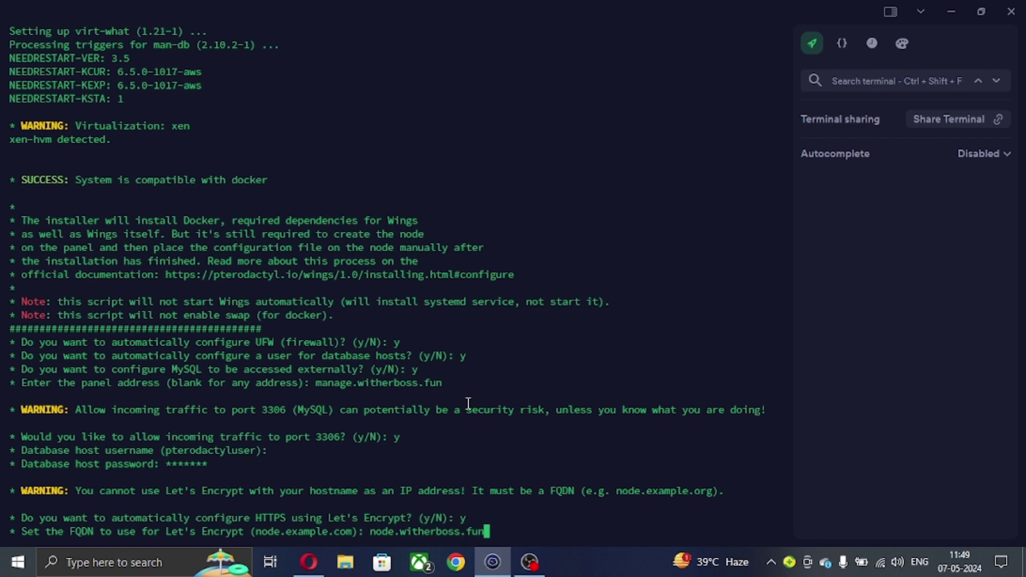
{"action": "key", "text": "Return"}
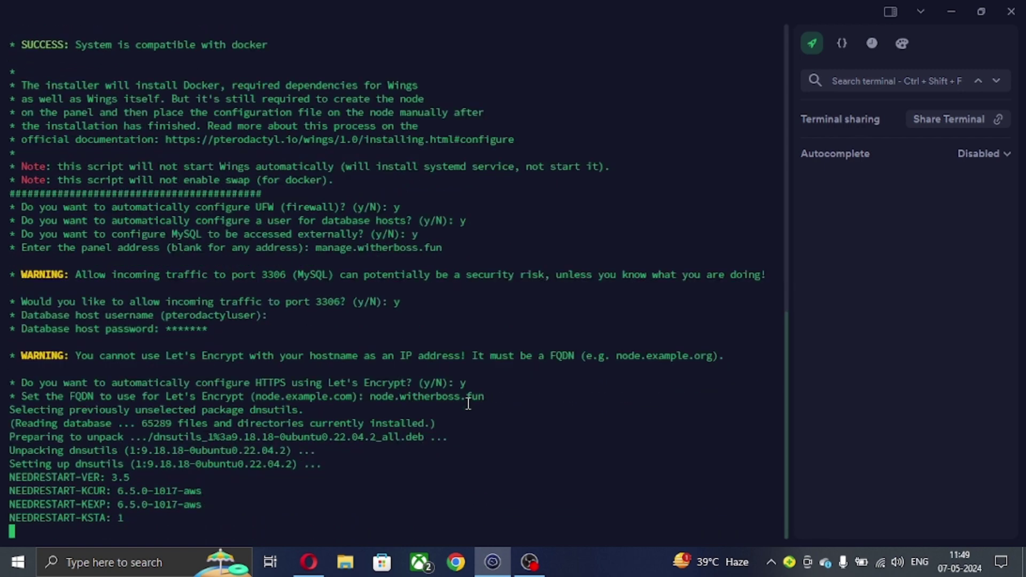
{"action": "type", "text": "y"}
{"action": "key", "text": "Return"}
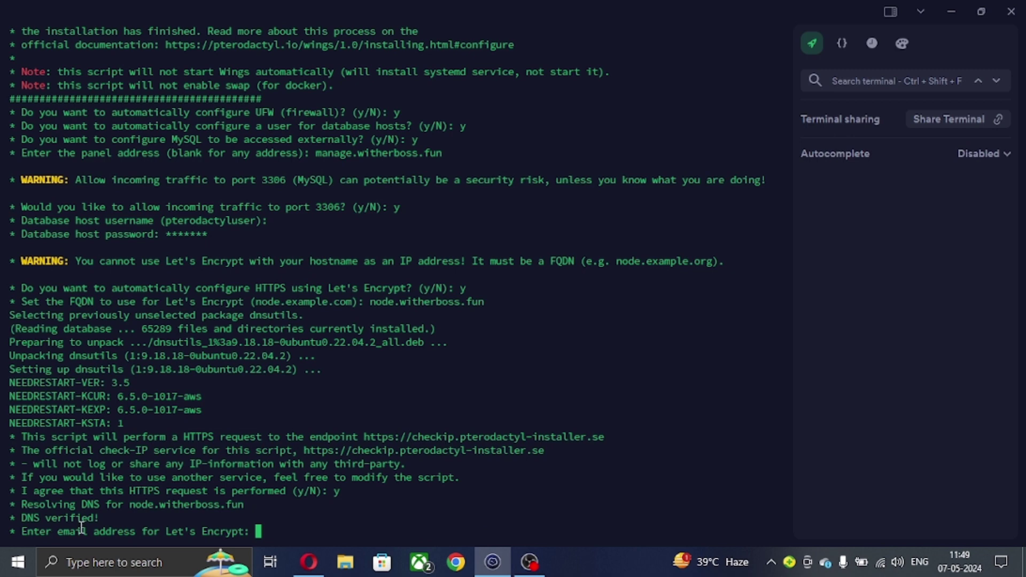
{"action": "type", "text": ".com"}
{"action": "key", "text": "Return"}
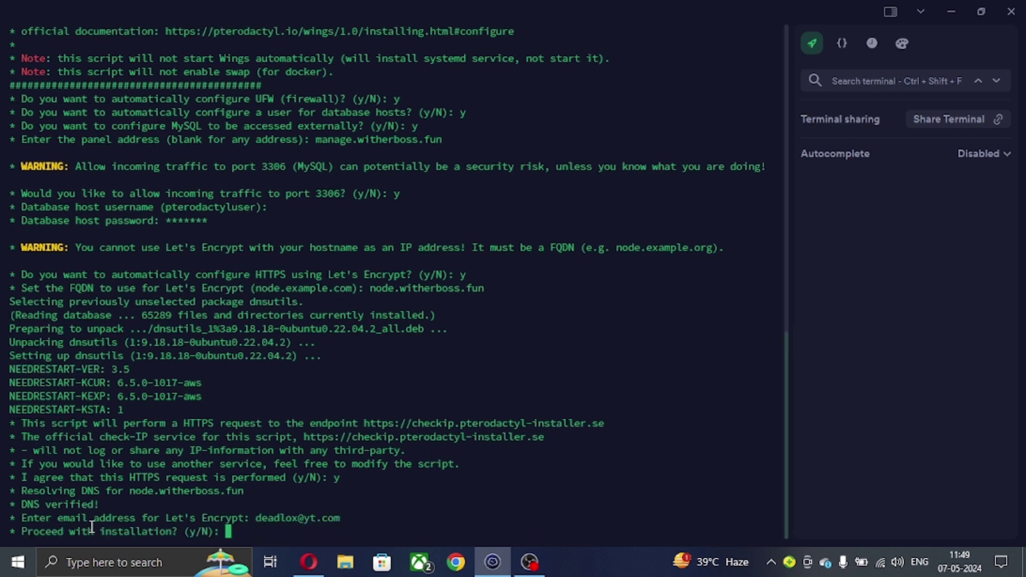
{"action": "type", "text": "y"}
{"action": "key", "text": "Return"}
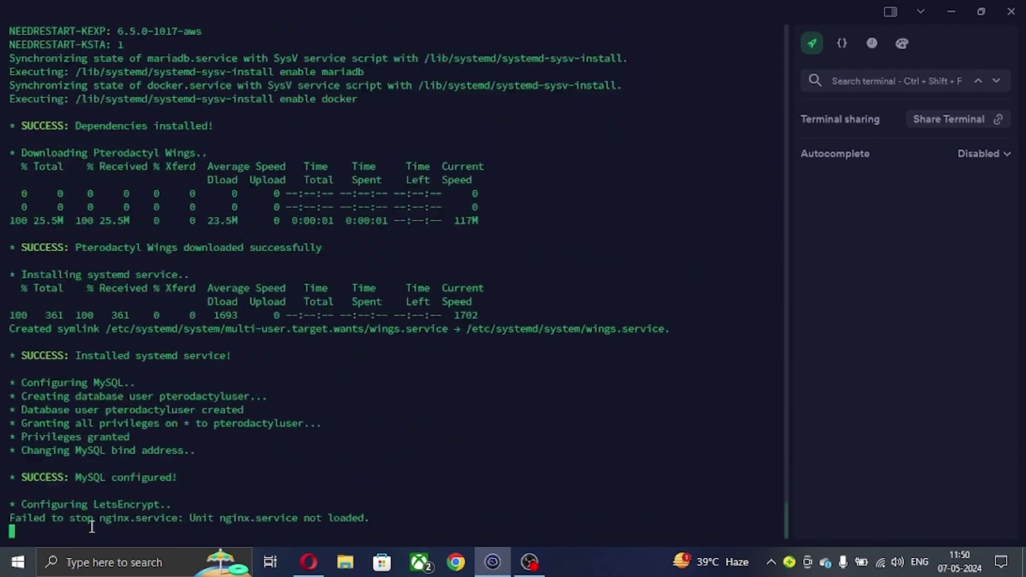
{"action": "type", "text": "y"}
{"action": "key", "text": "Return"}
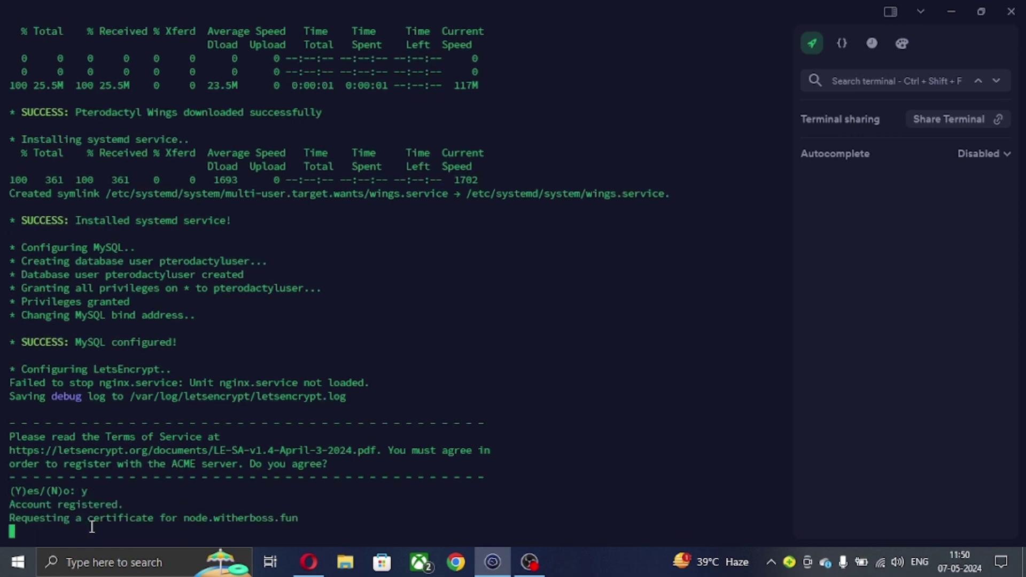
Step: Copy the node's configuration file text from the panel's Configuration tab
{"action": "key", "text": "alt+Tab"}
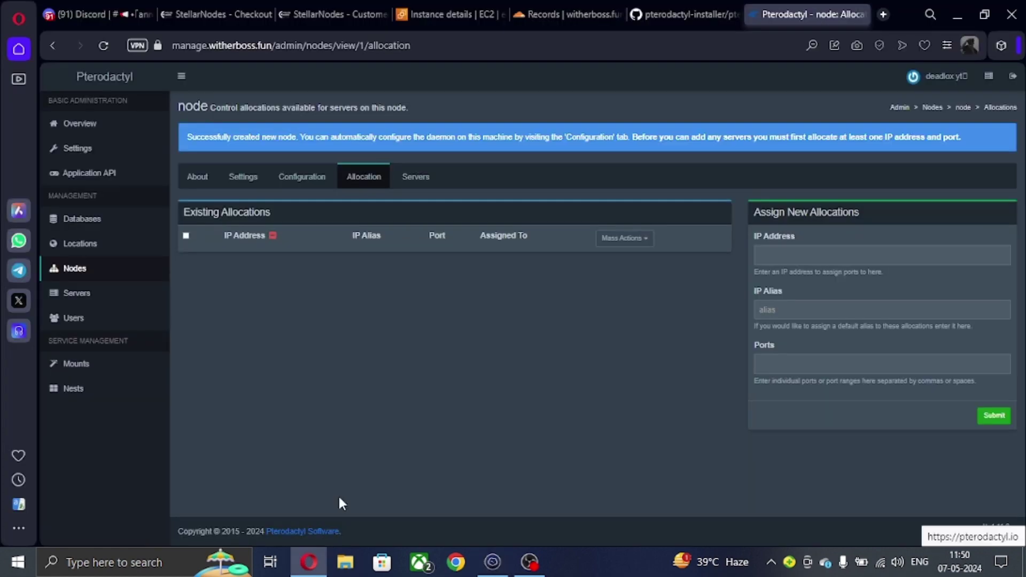
{"action": "left_click", "coordinate": [302, 177]}
{"action": "left_click_drag", "start_coordinate": [189, 198], "coordinate": [383, 384]}
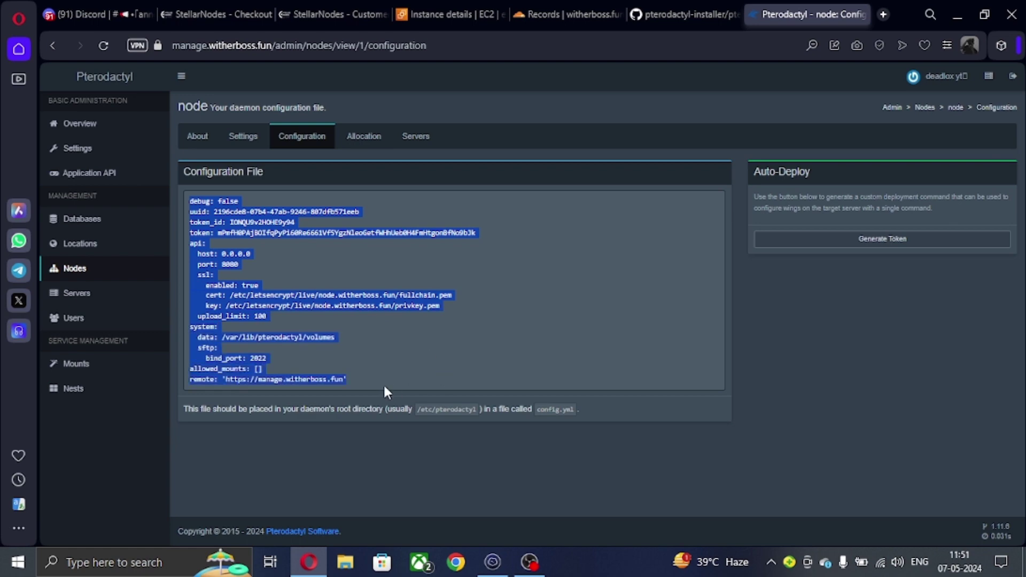
{"action": "key", "text": "ctrl+c"}
Step: Save the pasted node configuration to /etc/pterodactyl/config.yml in nano and start the Wings service
{"action": "left_click", "coordinate": [492, 561]}
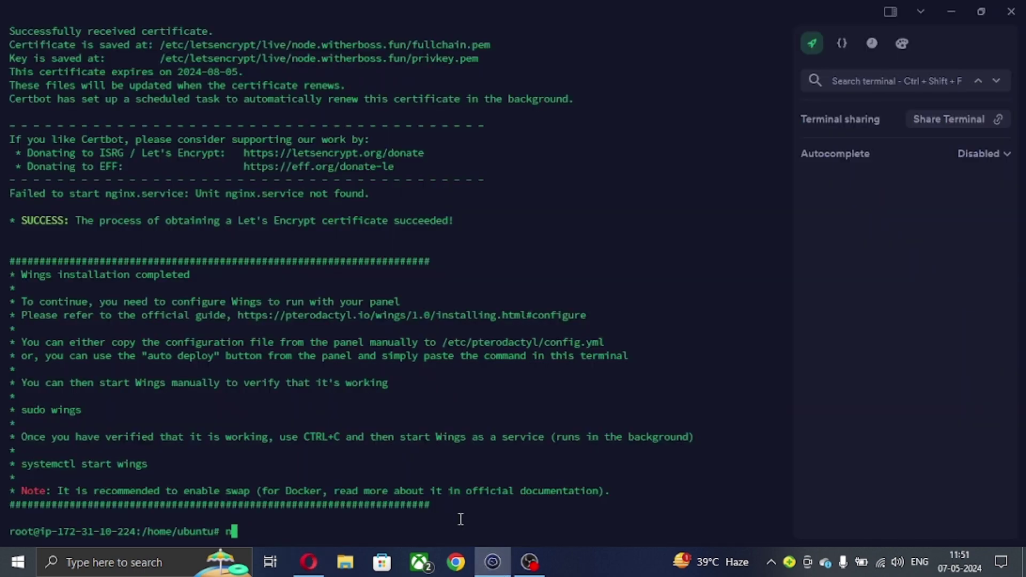
{"action": "type", "text": "nano /etc/pterodact"}
{"action": "type", "text": "yl/config.yml"}
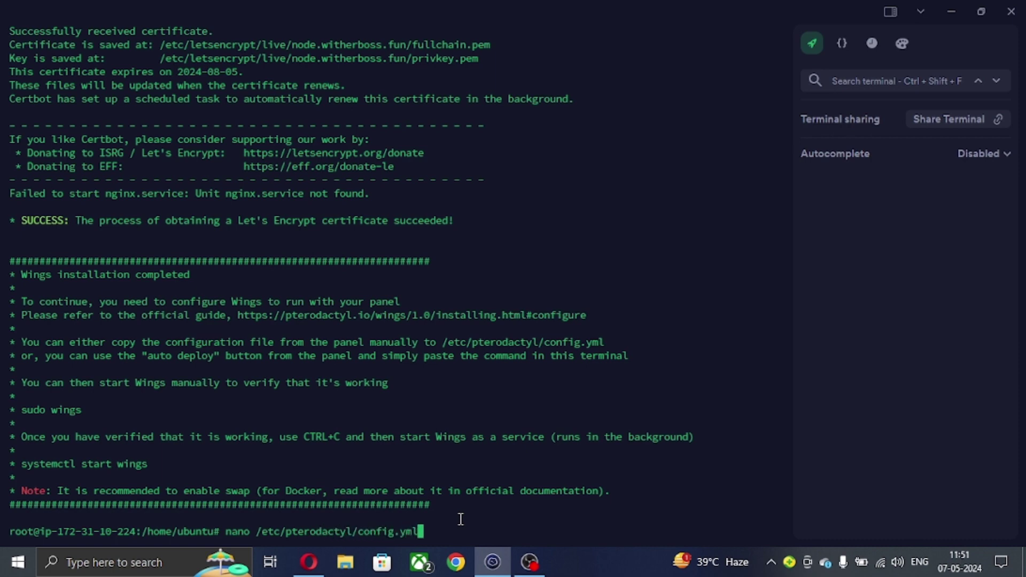
{"action": "key", "text": "Return"}
{"action": "key", "text": "ctrl+o"}
{"action": "key", "text": "Return"}
{"action": "key", "text": "ctrl+x"}
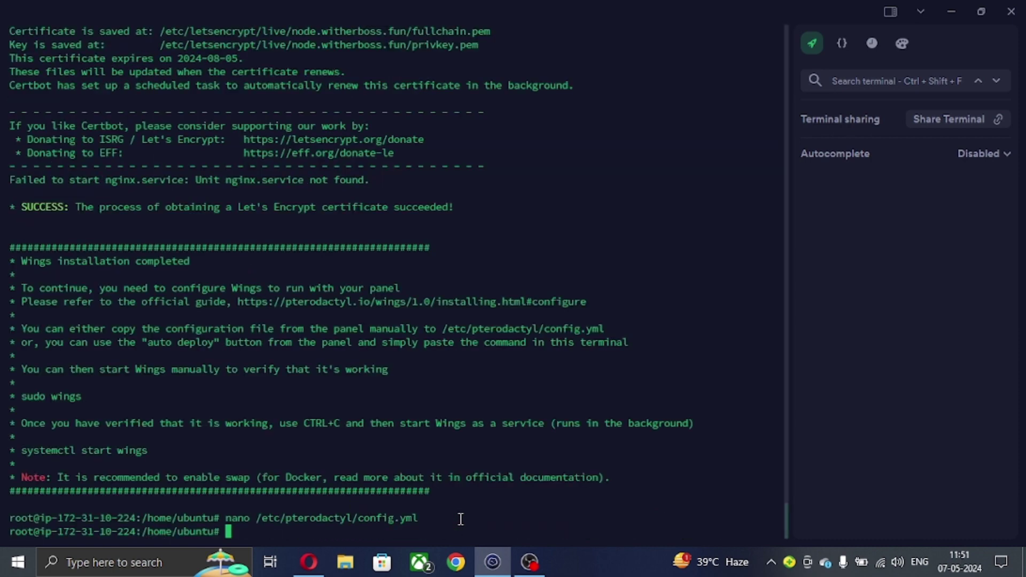
{"action": "type", "text": "systemctl start wing"}
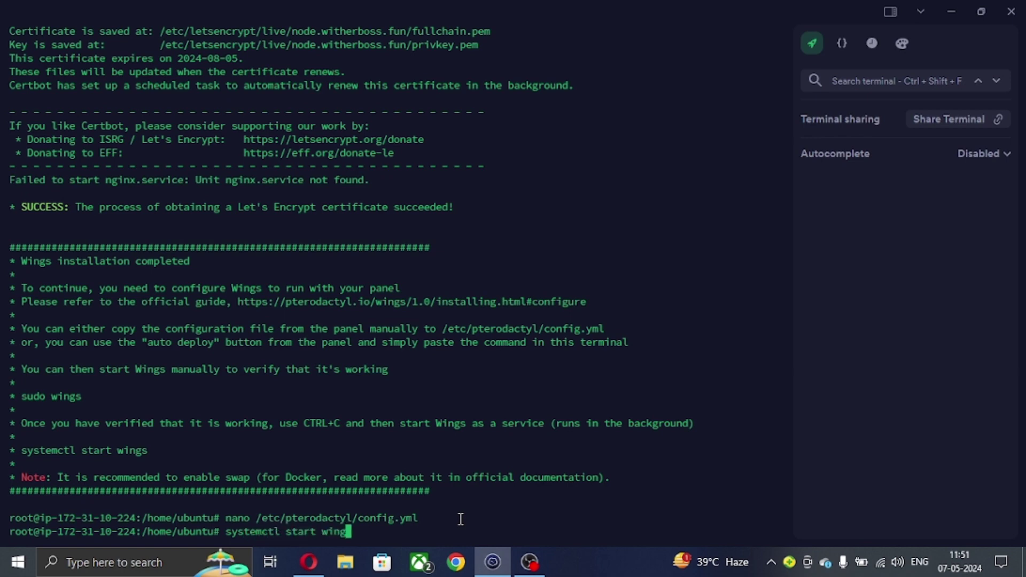
{"action": "type", "text": "s"}
{"action": "key", "text": "Return"}
Step: In the panel, open the node's Allocation tab and begin entering an IP address
{"action": "key", "text": "alt+Tab"}
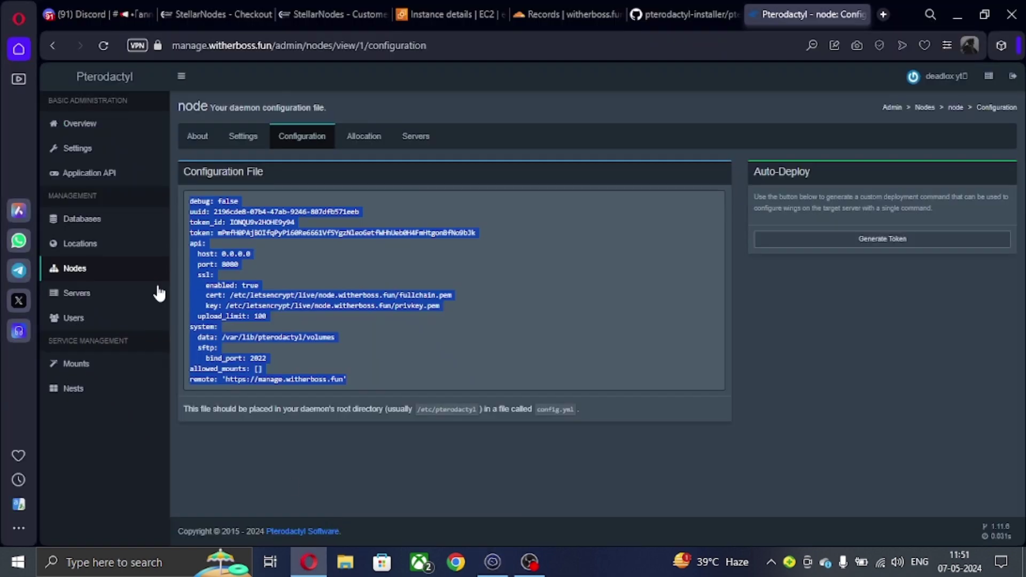
{"action": "left_click", "coordinate": [74, 268]}
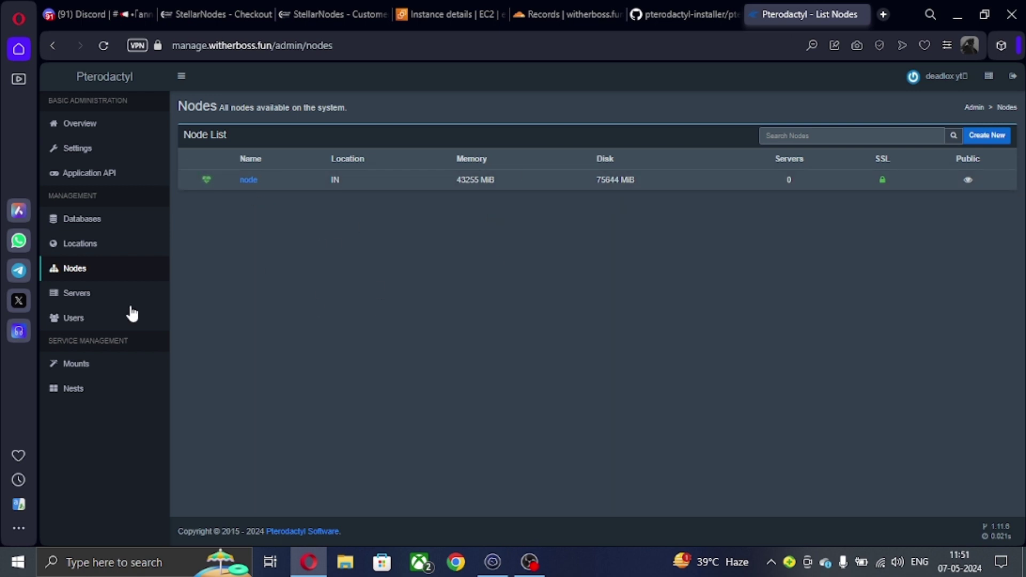
{"action": "left_click", "coordinate": [248, 180]}
{"action": "left_click", "coordinate": [363, 135]}
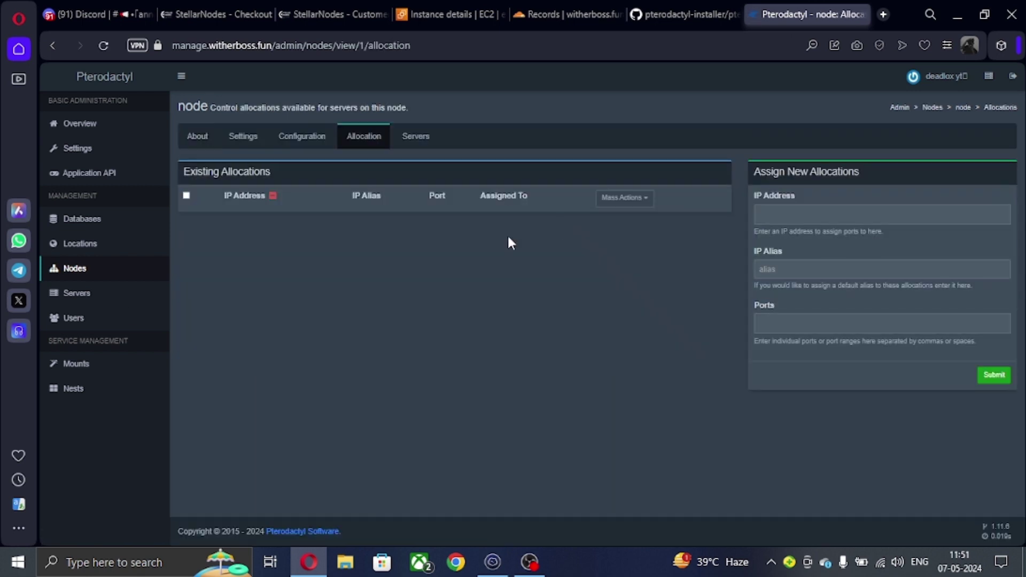
{"action": "left_click", "coordinate": [812, 214]}
{"action": "left_click", "coordinate": [802, 322]}
Step: Confirm the node's green heartbeat in the Nodes list and return to StellarNodes checkout
{"action": "left_click", "coordinate": [492, 261]}
{"action": "left_click", "coordinate": [75, 269]}
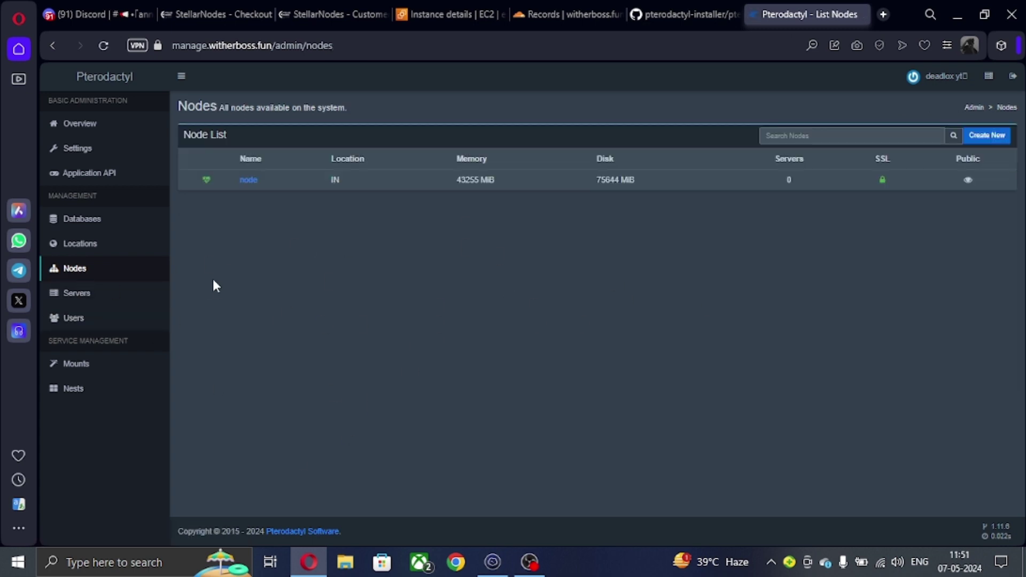
{"action": "left_click", "coordinate": [217, 13]}
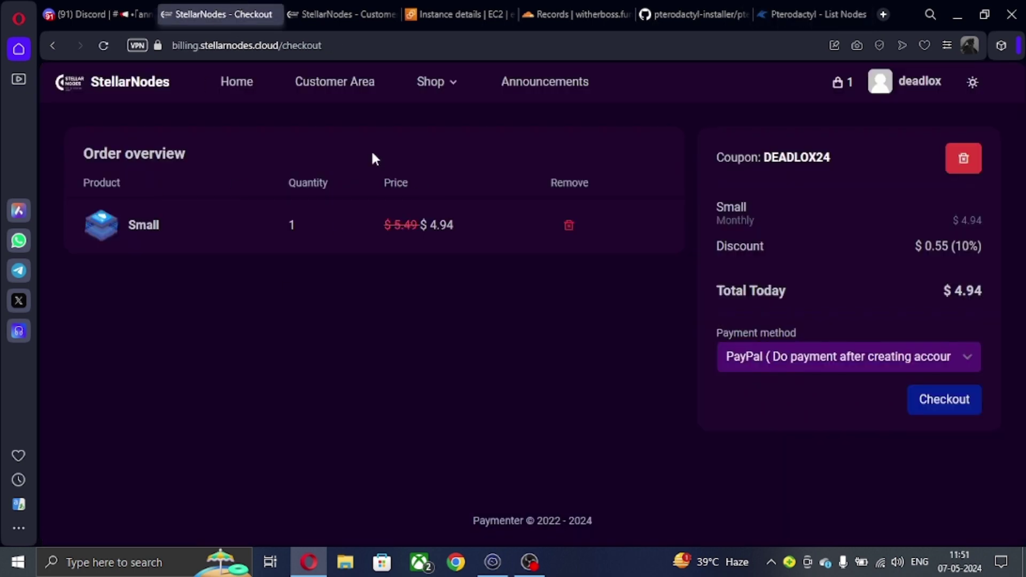